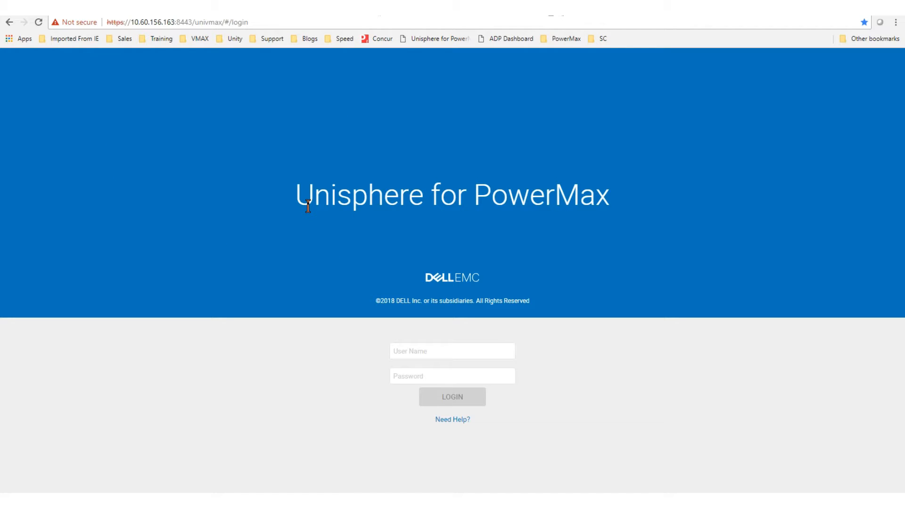
# Step: Log in to Unisphere for PowerMax with the account's user name and password
pyautogui.click(418, 352)
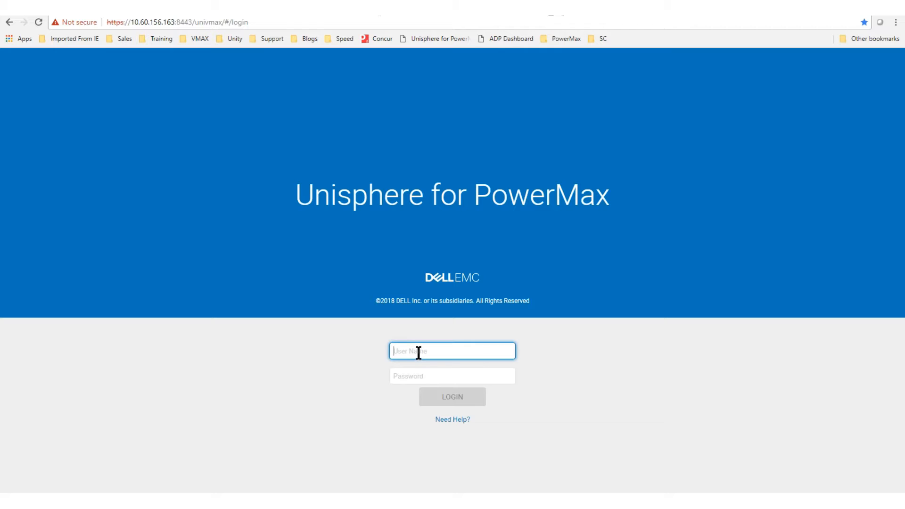
pyautogui.write('smc')
pyautogui.press('Tab')
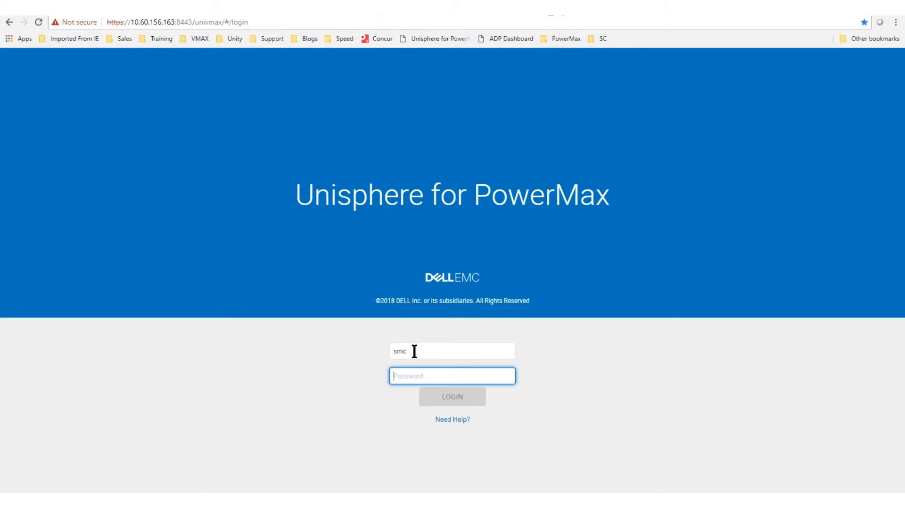
pyautogui.write('smc')
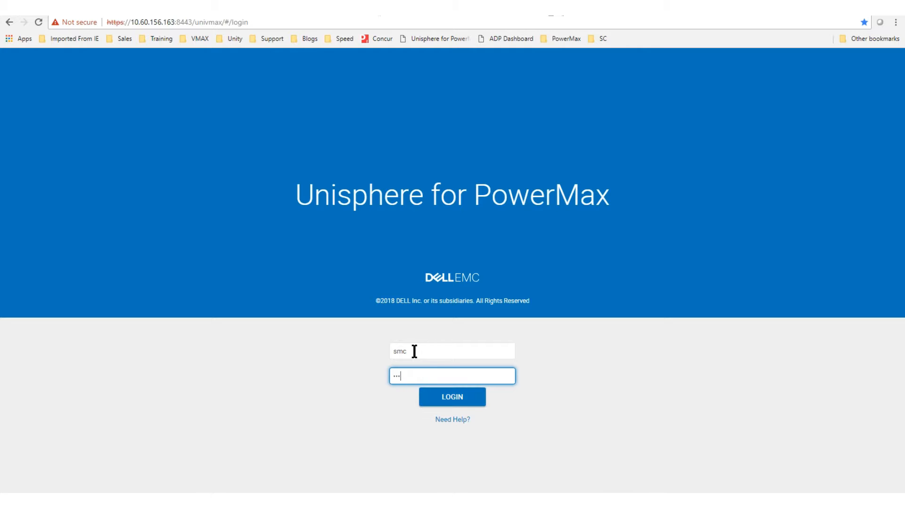
pyautogui.press('Return')
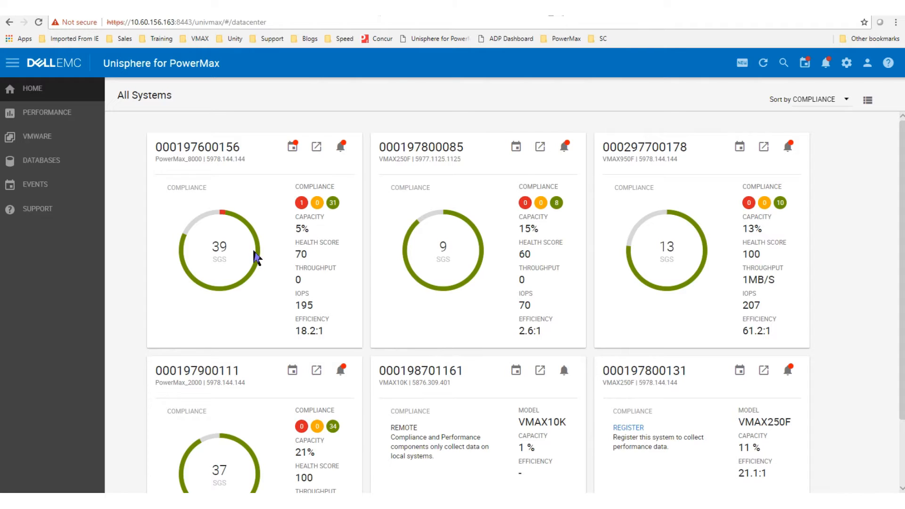
pyautogui.moveTo(167, 224)
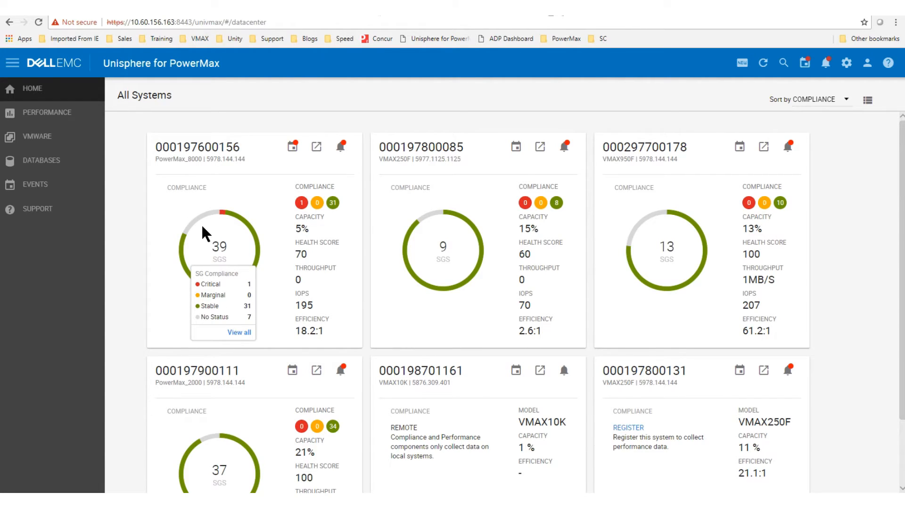
pyautogui.click(217, 152)
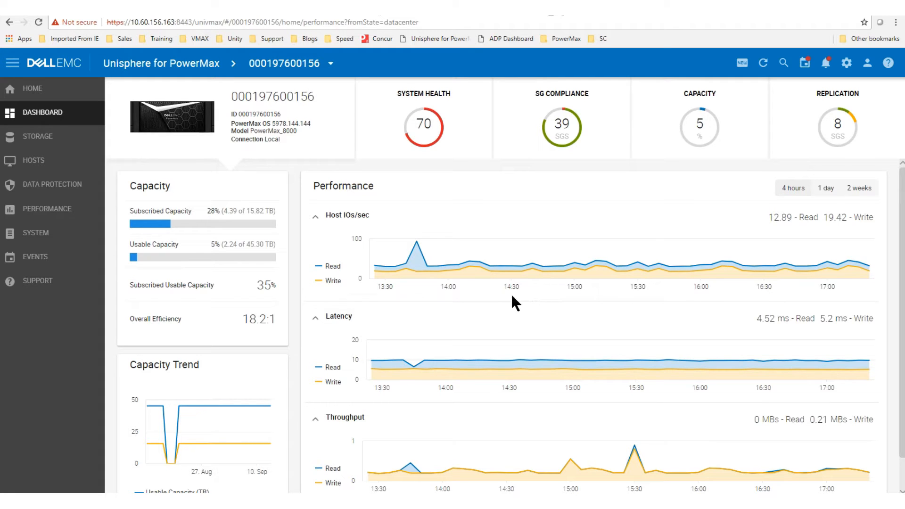
# Step: Switch the performance range to 1 day and back to 4 hours, then show the SG Compliance breakdown
pyautogui.moveTo(413, 258)
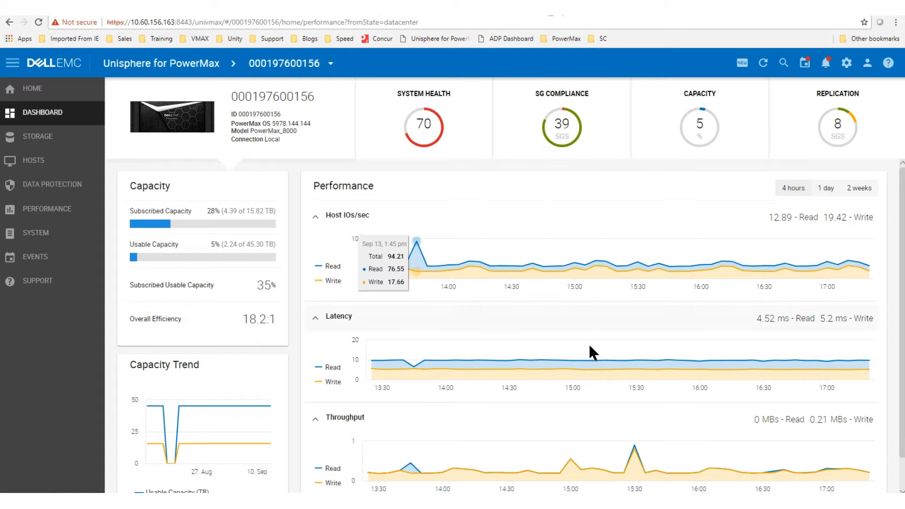
pyautogui.click(830, 188)
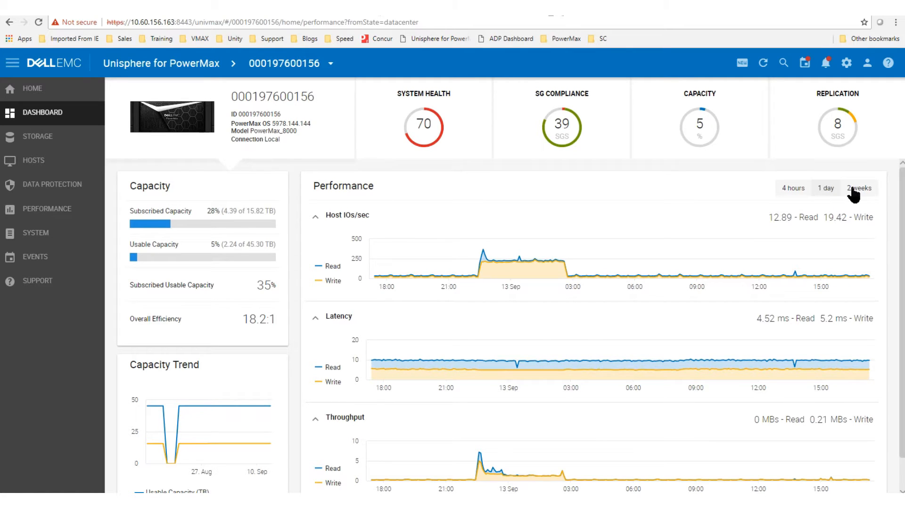
pyautogui.click(793, 190)
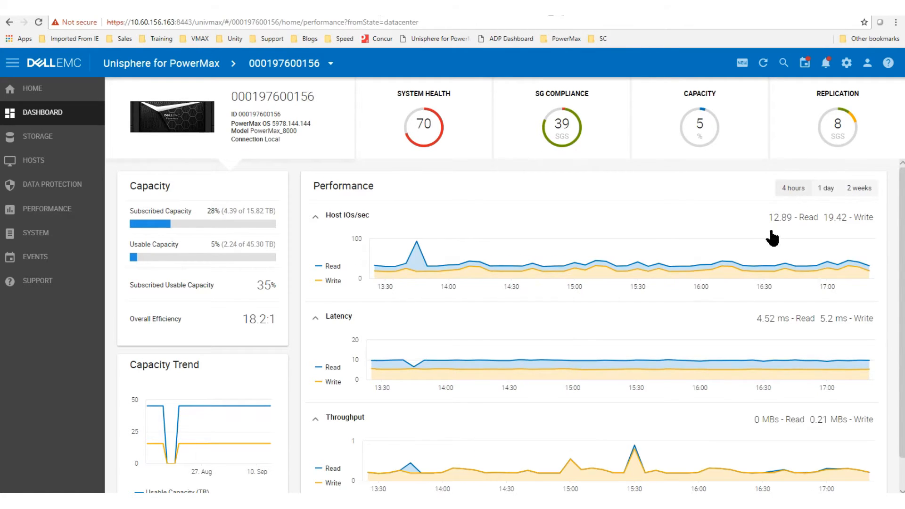
pyautogui.click(568, 138)
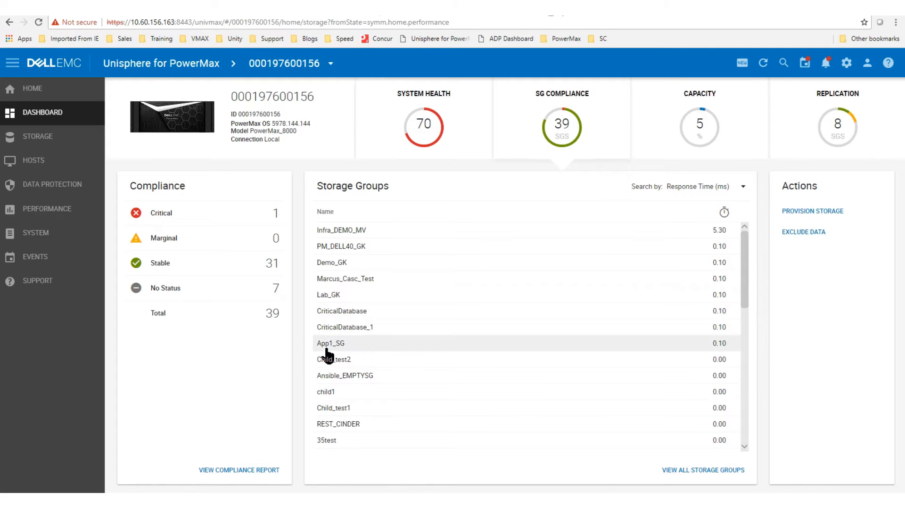
# Step: Filter storage groups to Critical compliance, showing Infra_DEMO_MV, and expand the Hosts navigation
pyautogui.click(160, 215)
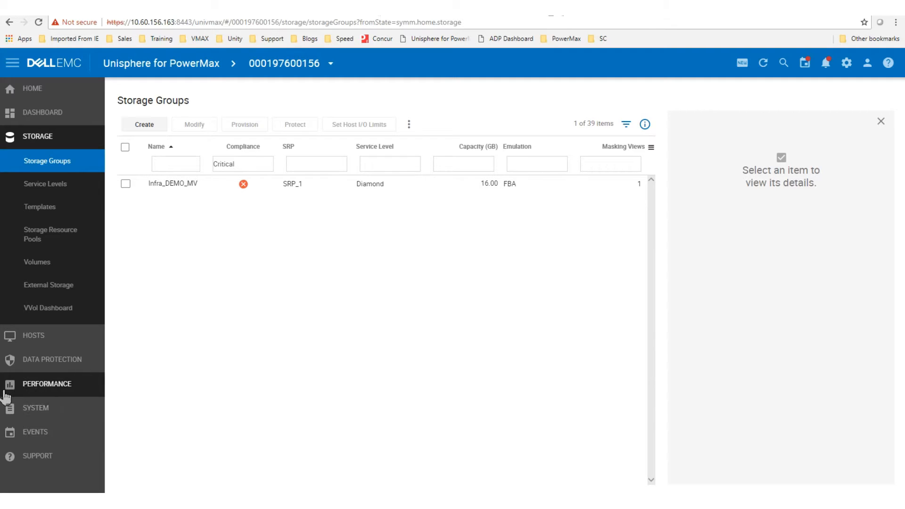
pyautogui.click(30, 343)
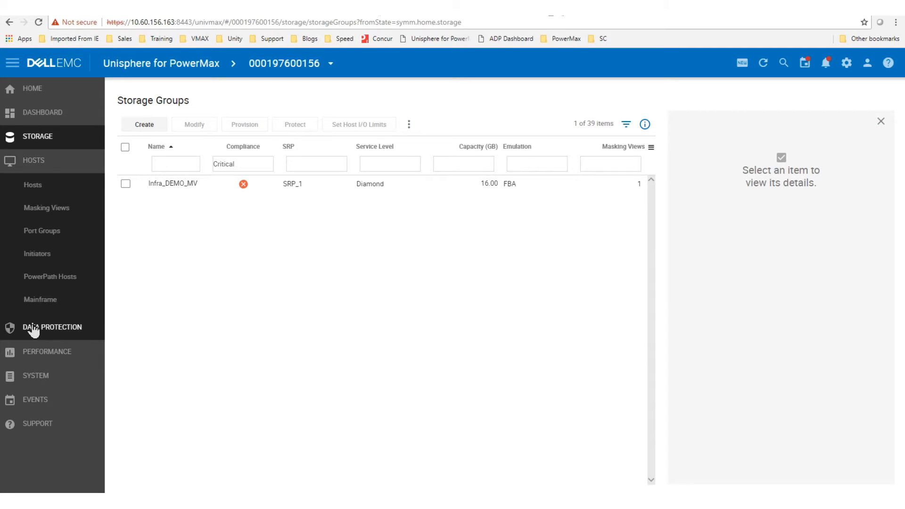
# Step: Start a new host named TestDev_ESX001 from the Hosts list
pyautogui.click(34, 188)
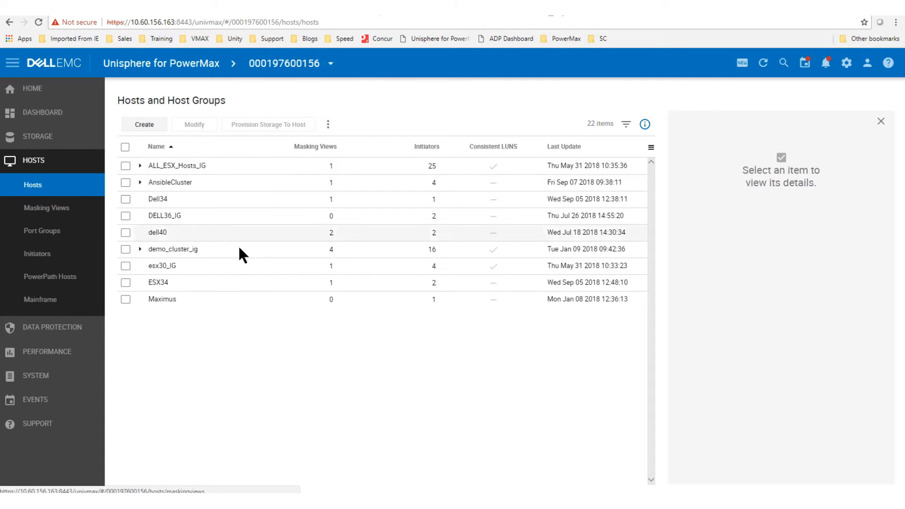
pyautogui.click(148, 128)
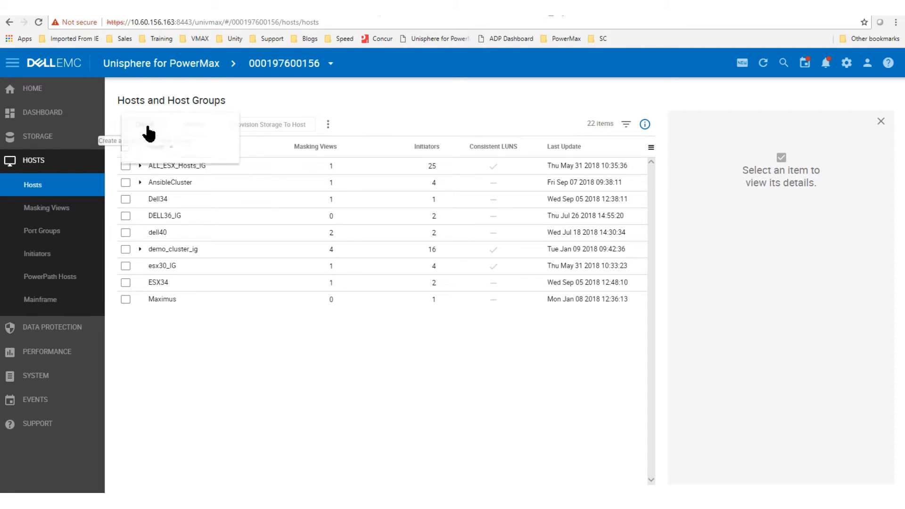
pyautogui.click(150, 130)
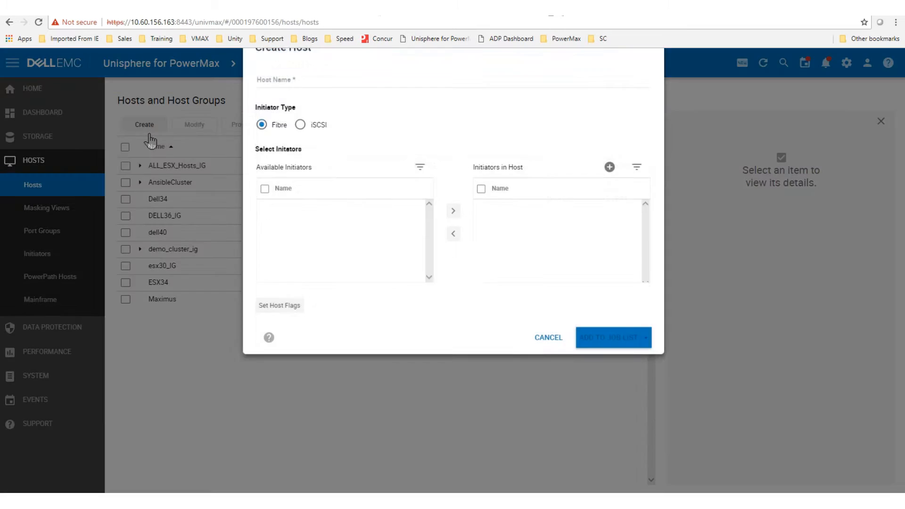
pyautogui.click(263, 163)
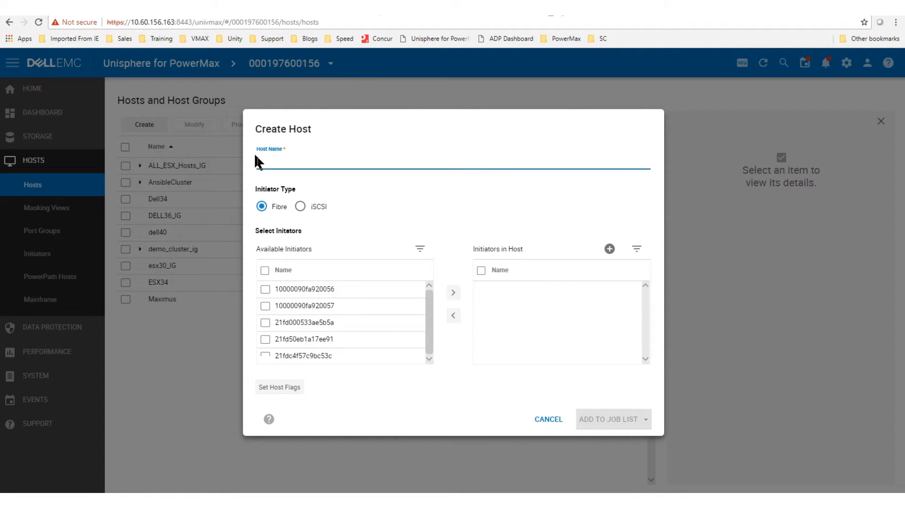
pyautogui.write('est')
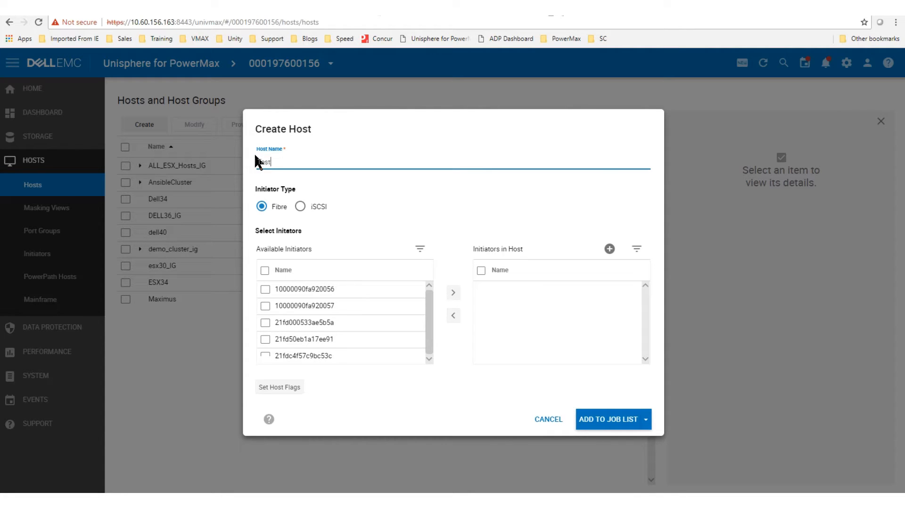
pyautogui.write('Dev_ESX001')
# Step: Add Fibre initiators 10000090fa920056 and 10000090fa920057 to the host and run the creation now
pyautogui.click(300, 207)
pyautogui.click(261, 207)
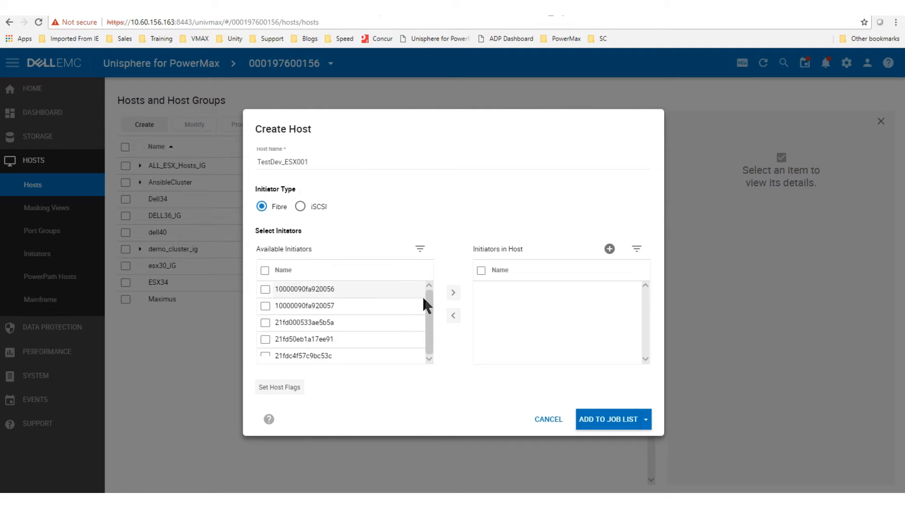
pyautogui.click(265, 290)
pyautogui.click(265, 307)
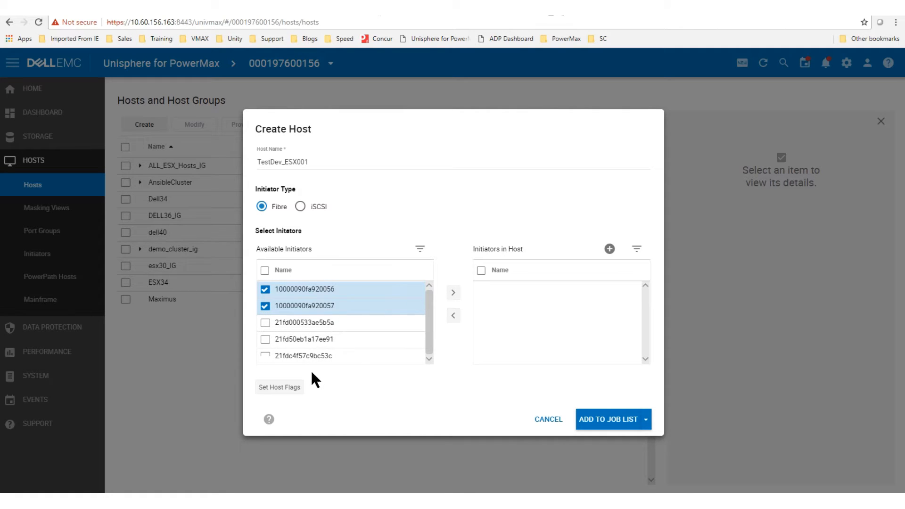
pyautogui.click(453, 294)
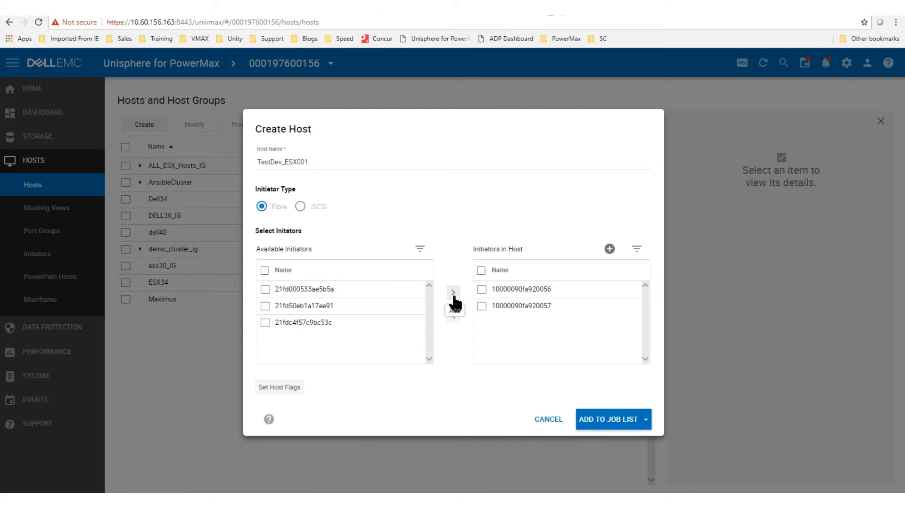
pyautogui.click(646, 420)
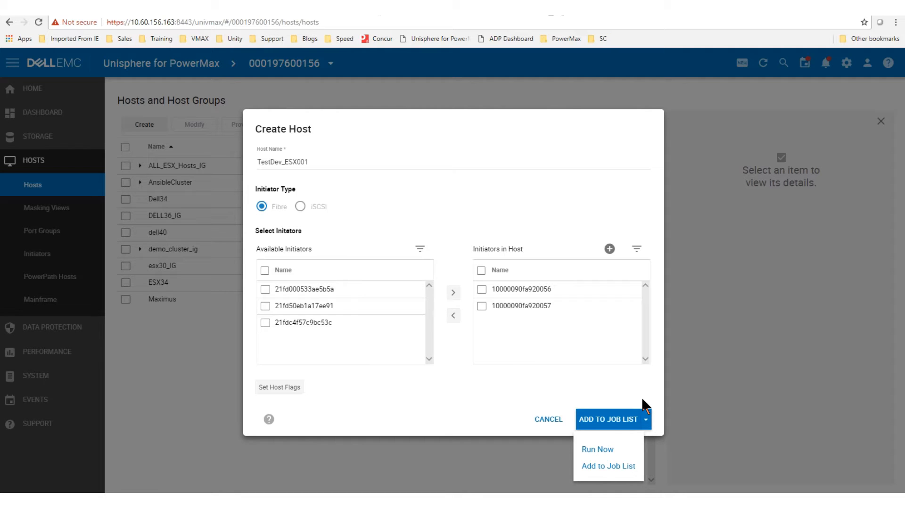
pyautogui.click(605, 452)
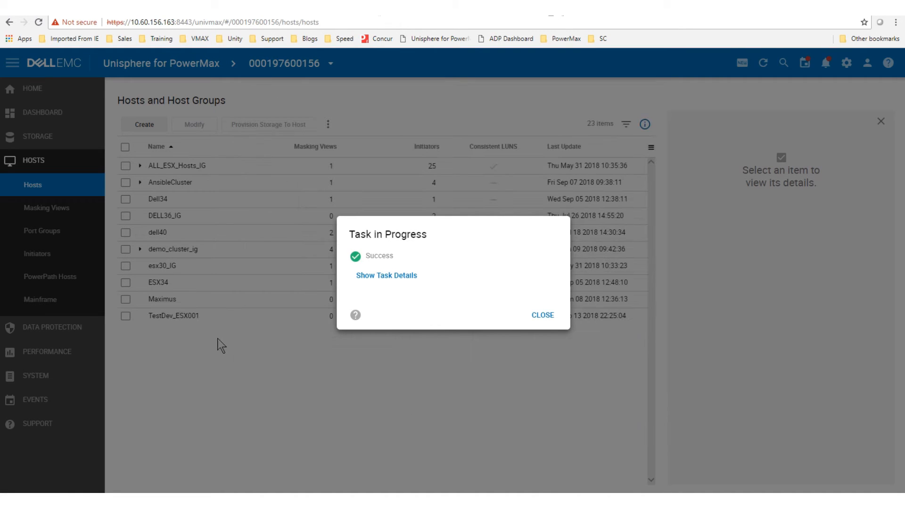
pyautogui.click(539, 315)
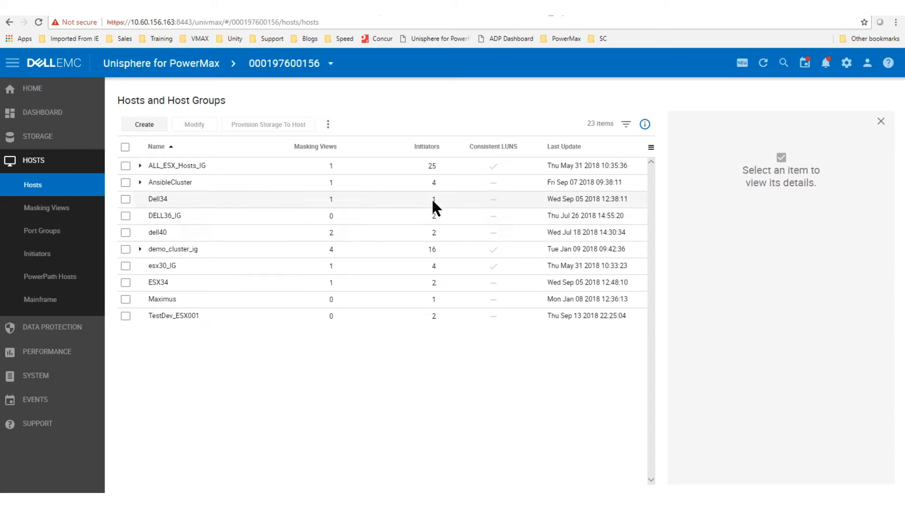
# Step: Start another new host with initiators 21fd50eb1a17ee91 and 21fdc4f57c9bc53c
pyautogui.click(146, 128)
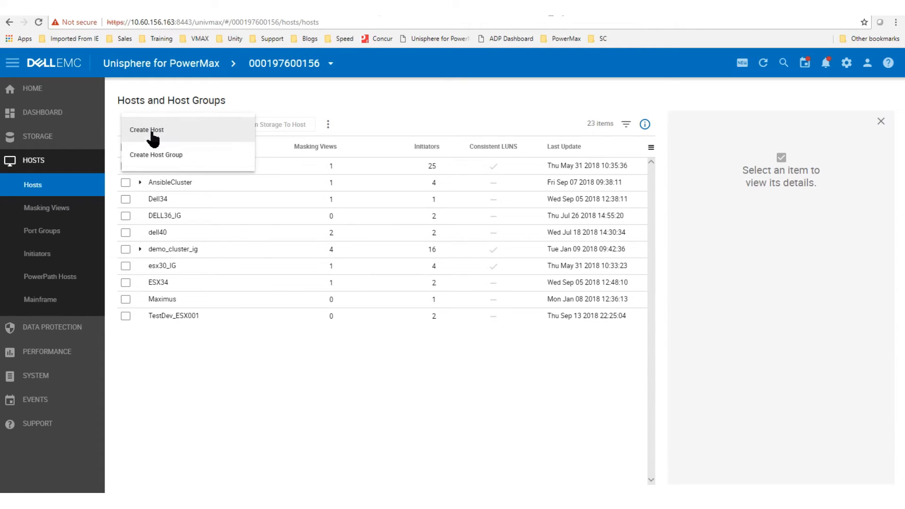
pyautogui.click(148, 134)
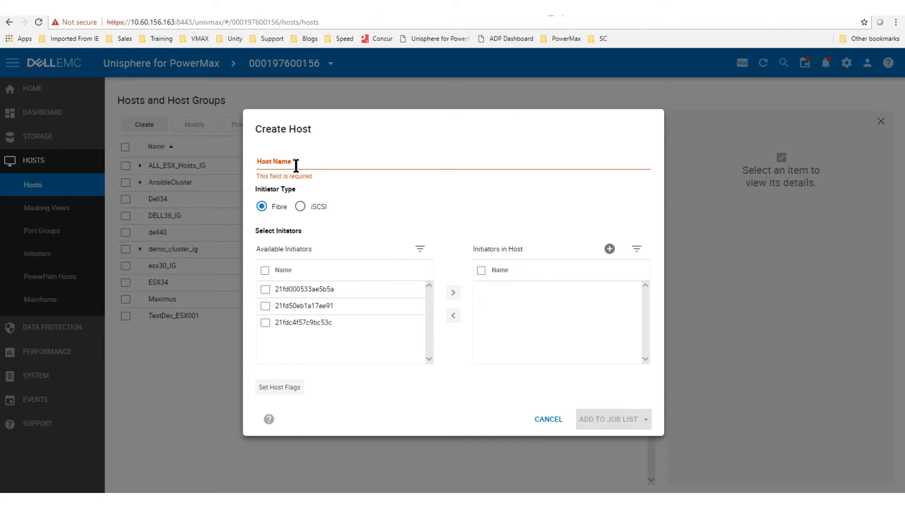
pyautogui.click(264, 306)
pyautogui.click(264, 323)
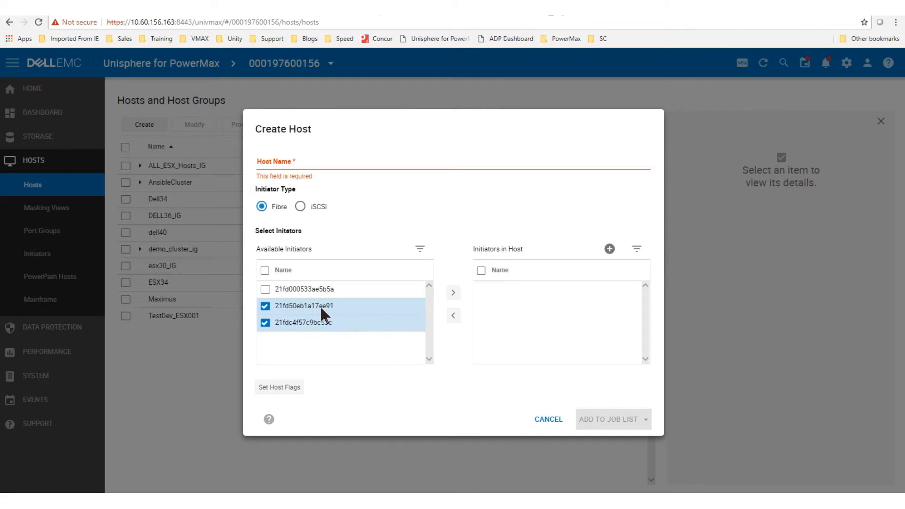
pyautogui.click(453, 293)
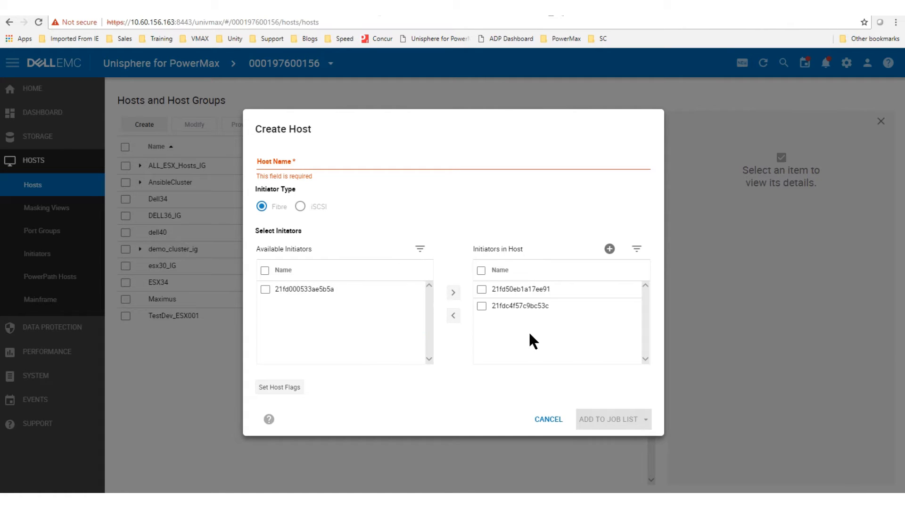
pyautogui.click(481, 289)
pyautogui.click(481, 306)
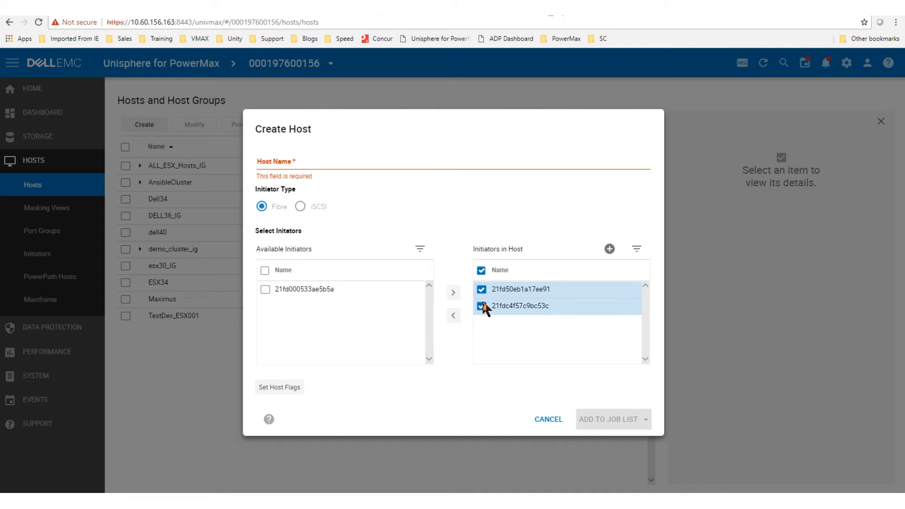
# Step: Name the host TestDev_ESX002 and run the creation immediately
pyautogui.click(295, 166)
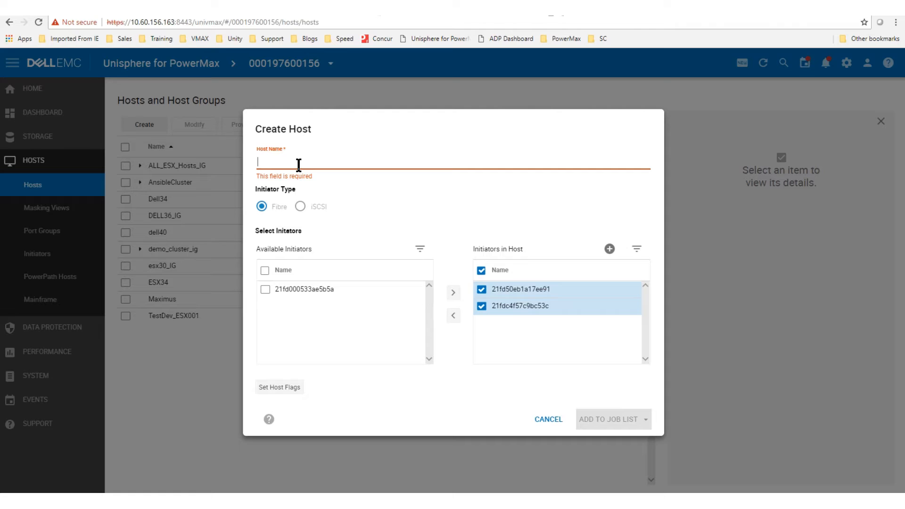
pyautogui.write('Test')
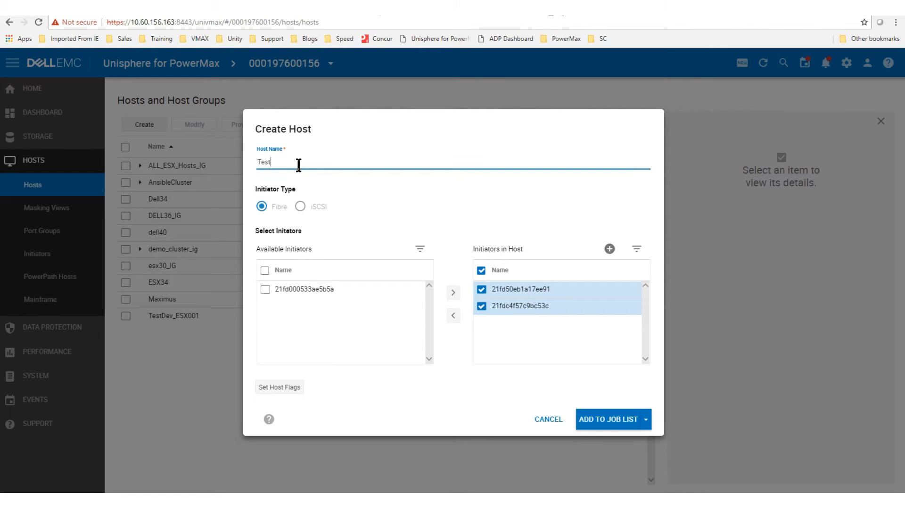
pyautogui.write('Dev_ESX002')
pyautogui.click(644, 426)
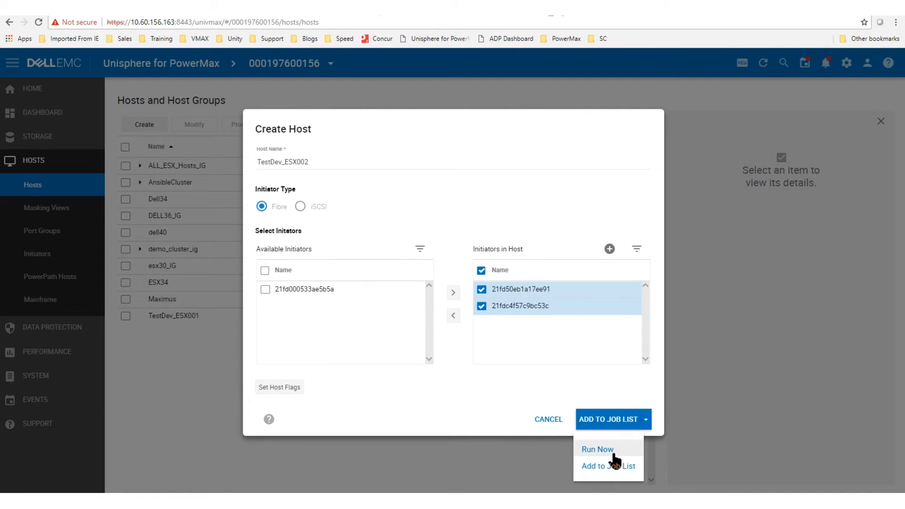
pyautogui.click(614, 452)
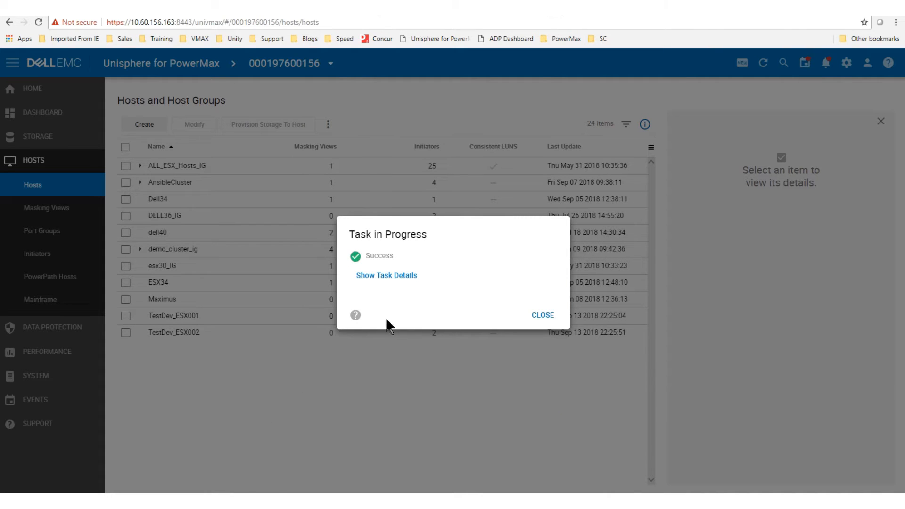
pyautogui.click(543, 317)
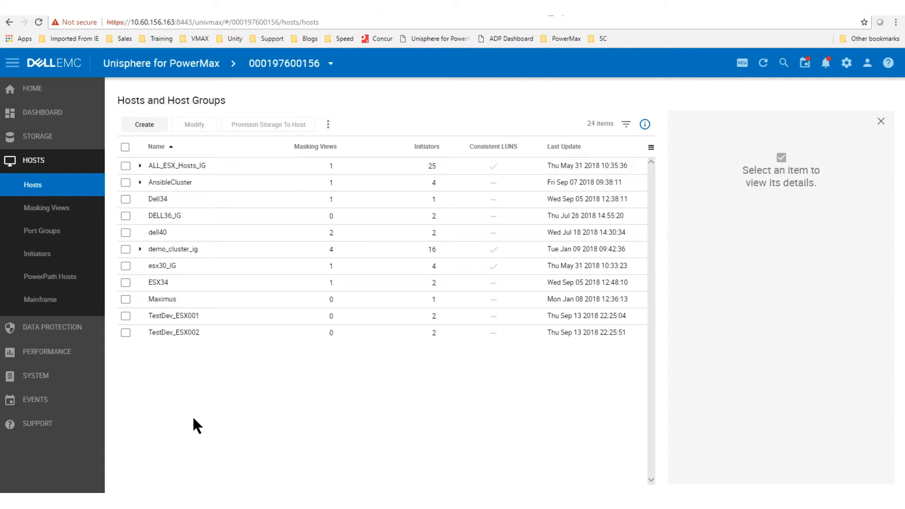
# Step: Start a new host group named TestDevHostGroup
pyautogui.click(151, 131)
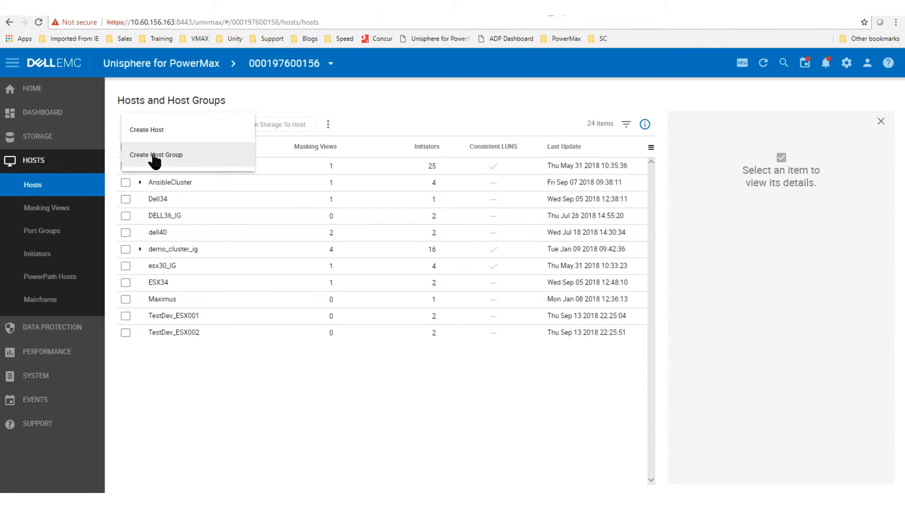
pyautogui.click(155, 156)
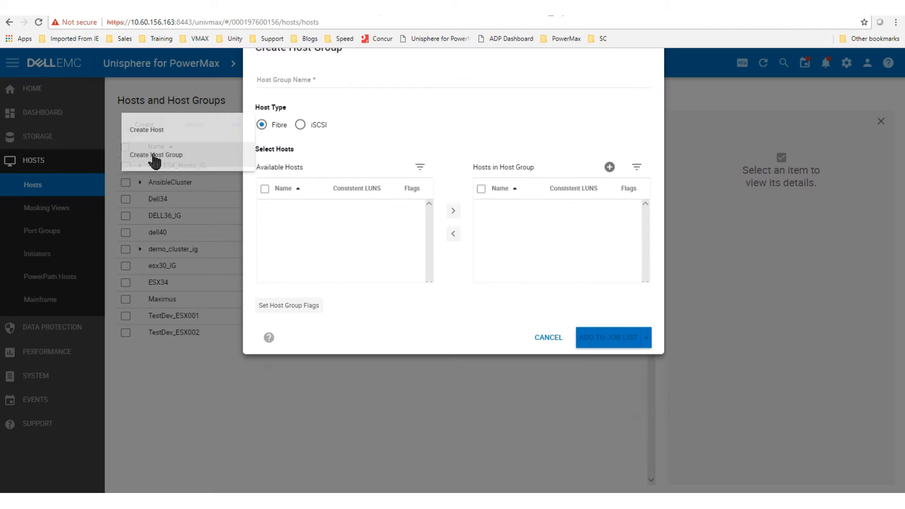
pyautogui.click(292, 160)
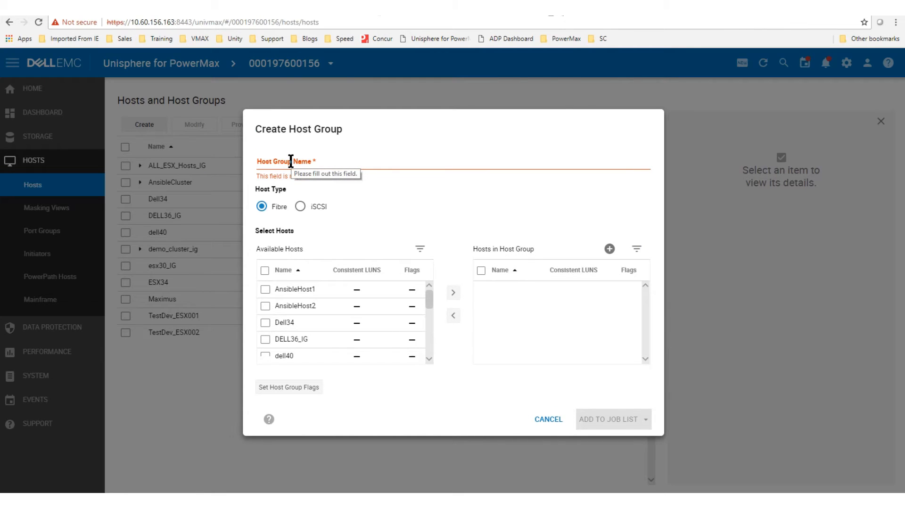
pyautogui.click(291, 161)
pyautogui.write('T')
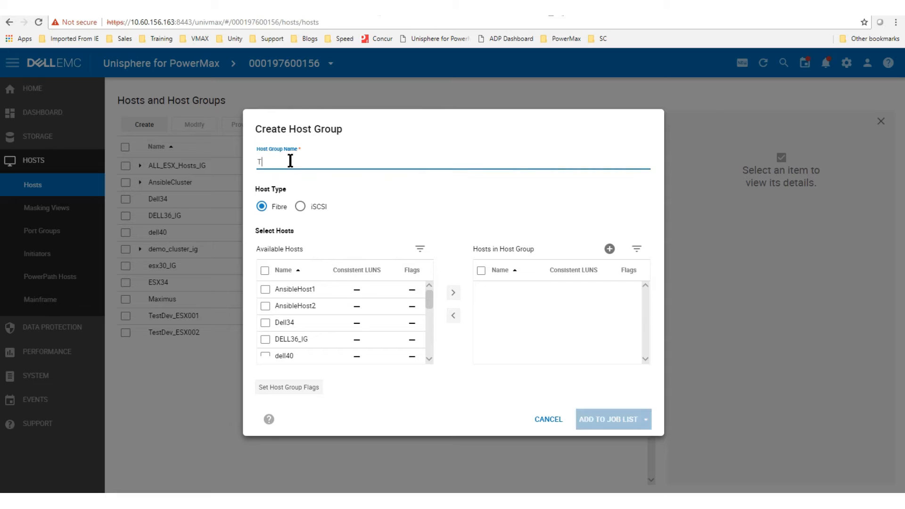
pyautogui.write('estD')
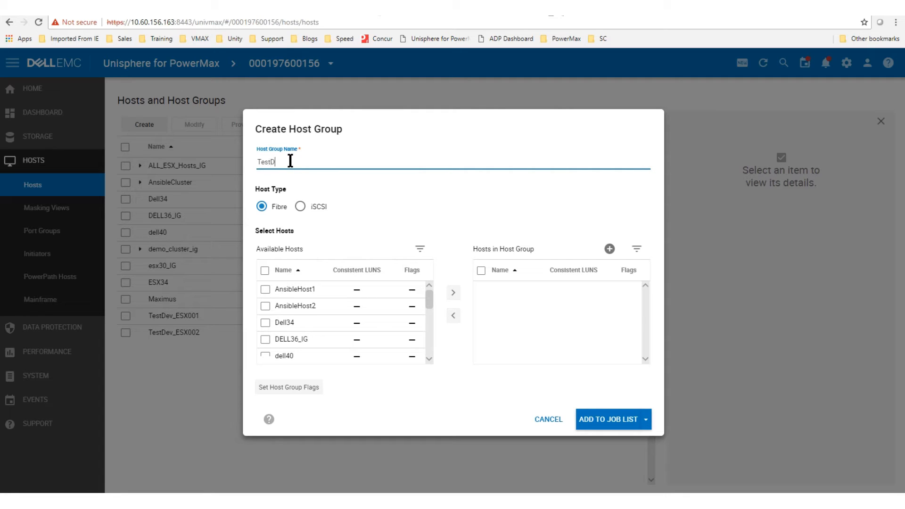
pyautogui.write('evHostGroup')
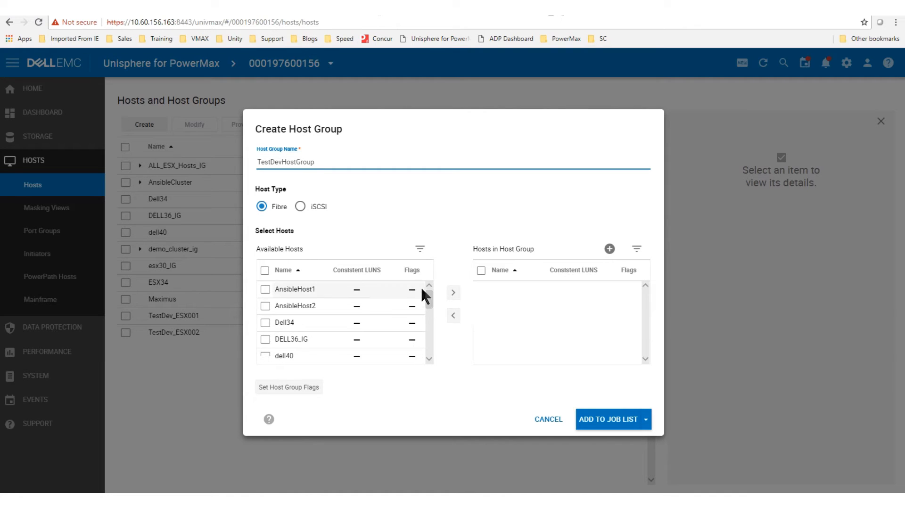
# Step: Add hosts TestDev_ESX001 and TestDev_ESX002 to the group and run the creation now
pyautogui.moveTo(427, 298); pyautogui.dragTo(431, 350)
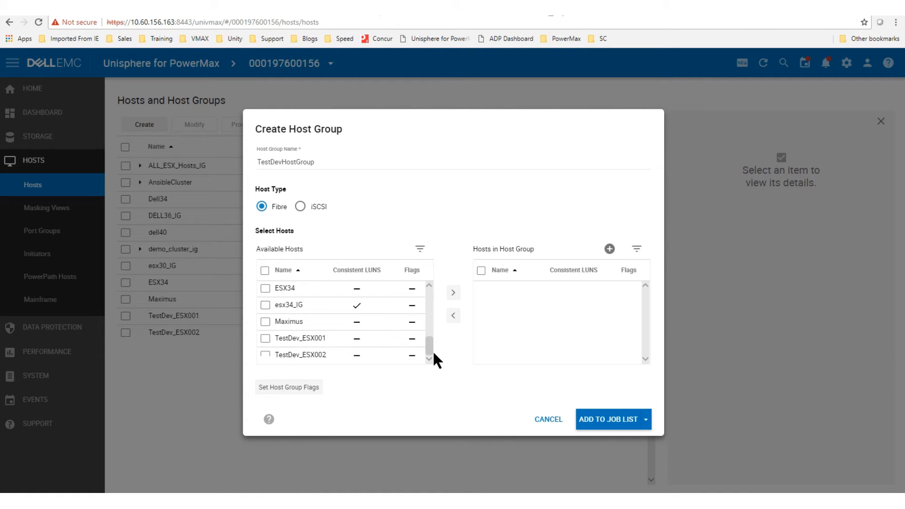
pyautogui.click(267, 343)
pyautogui.click(266, 354)
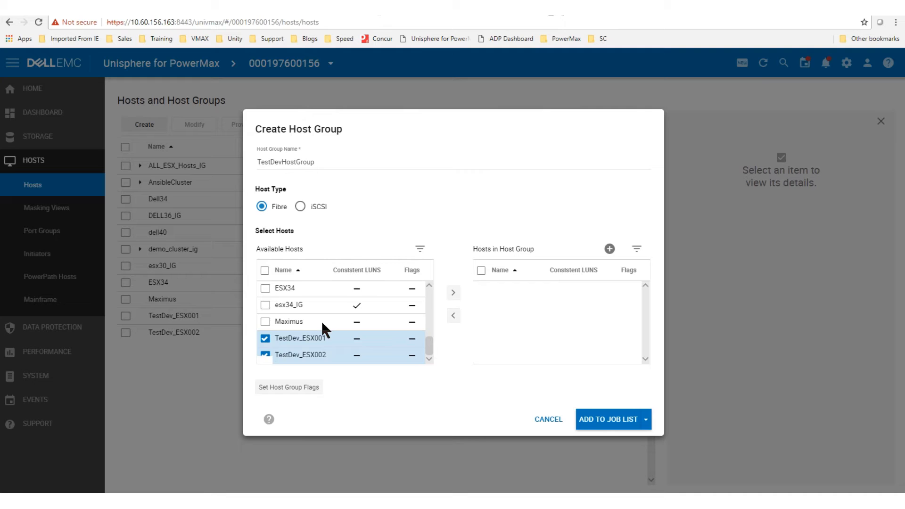
pyautogui.click(453, 292)
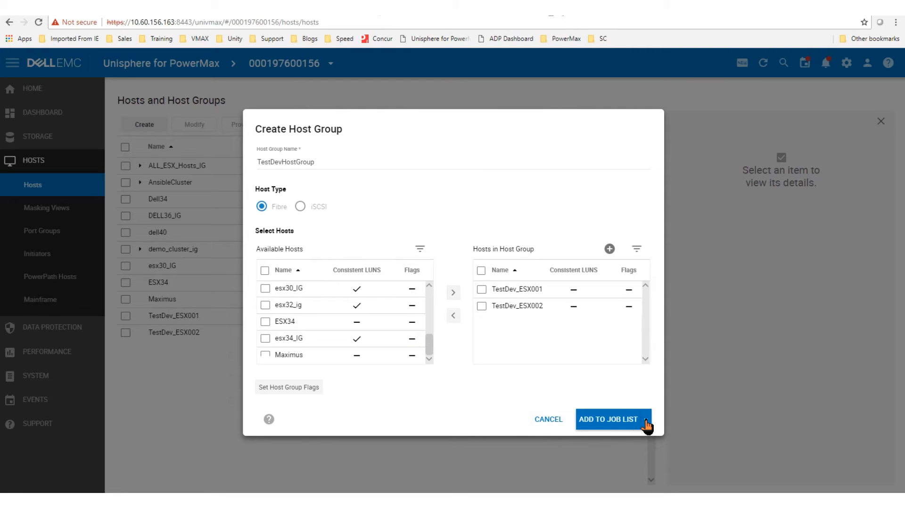
pyautogui.click(646, 420)
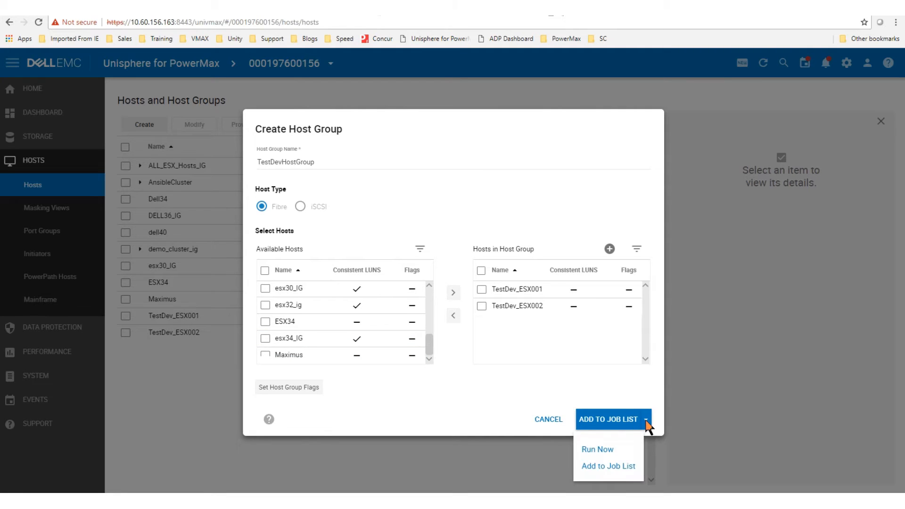
pyautogui.click(617, 450)
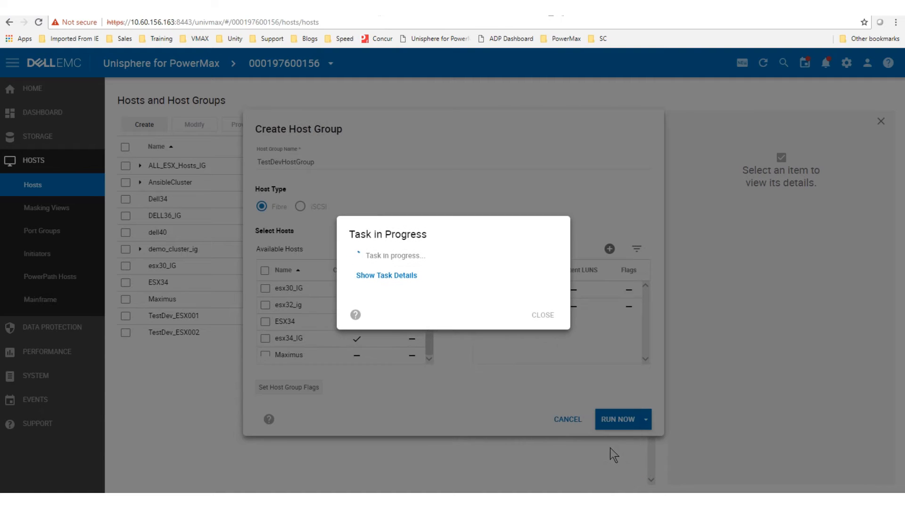
pyautogui.click(541, 315)
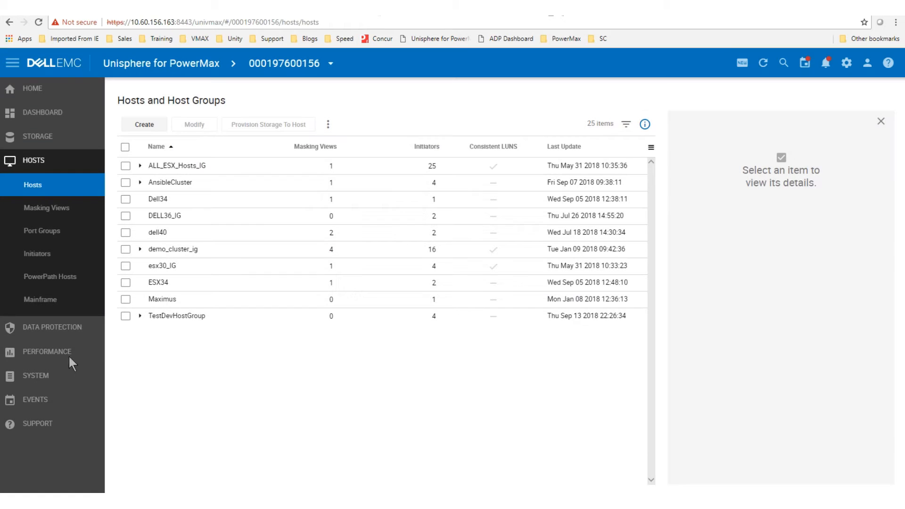
# Step: Expand TestDevHostGroup to show hosts TestDev_ESX001 and TestDev_ESX002 and its details
pyautogui.click(140, 316)
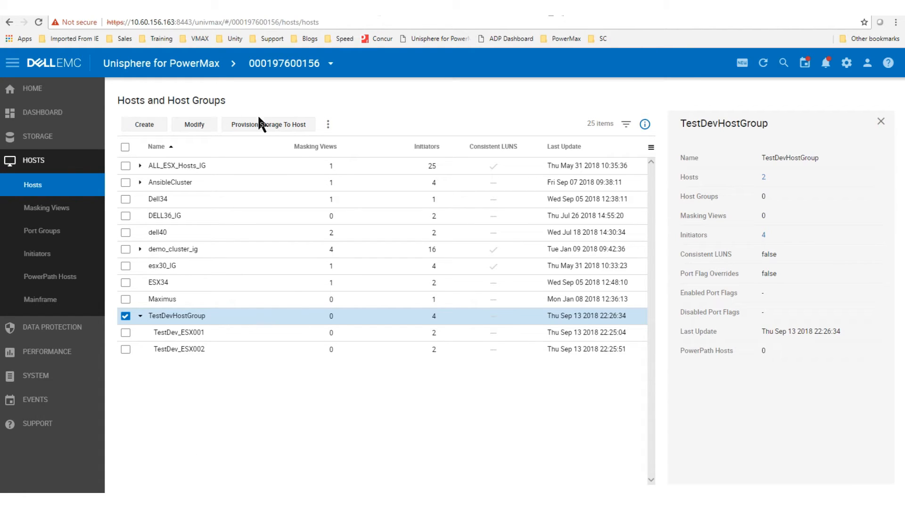
# Step: Provision storage group TestDevDB_001 with one 50 GB volume to TestDevHostGroup and continue to ports
pyautogui.click(260, 127)
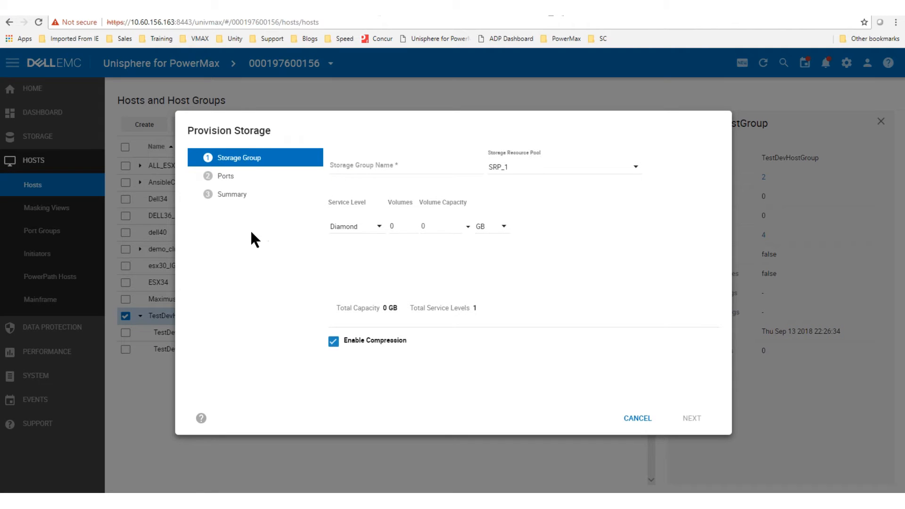
pyautogui.click(351, 167)
pyautogui.write('Test')
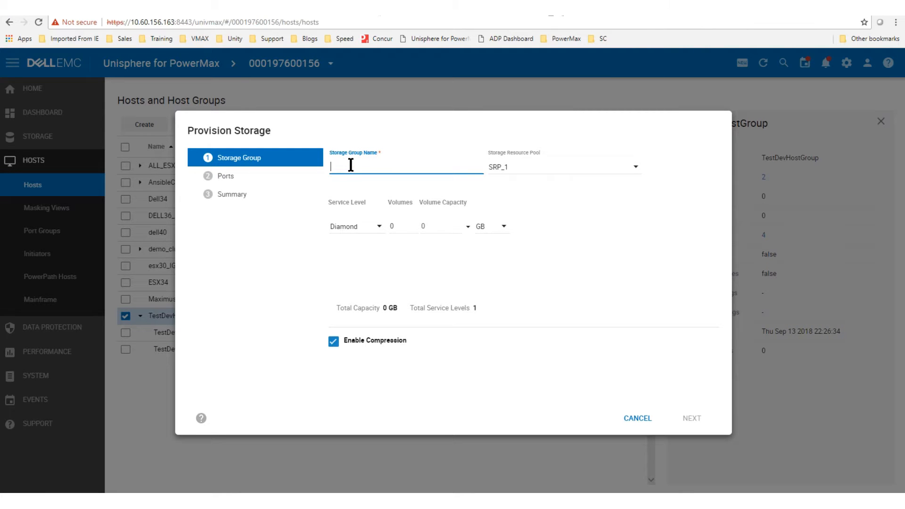
pyautogui.write('DevDB_001')
pyautogui.click(395, 227)
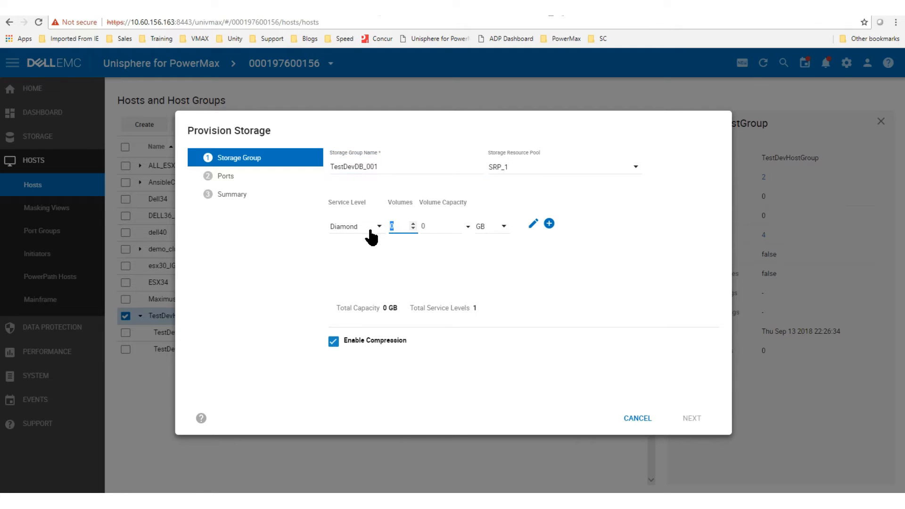
pyautogui.write('1')
pyautogui.click(434, 226)
pyautogui.write('50')
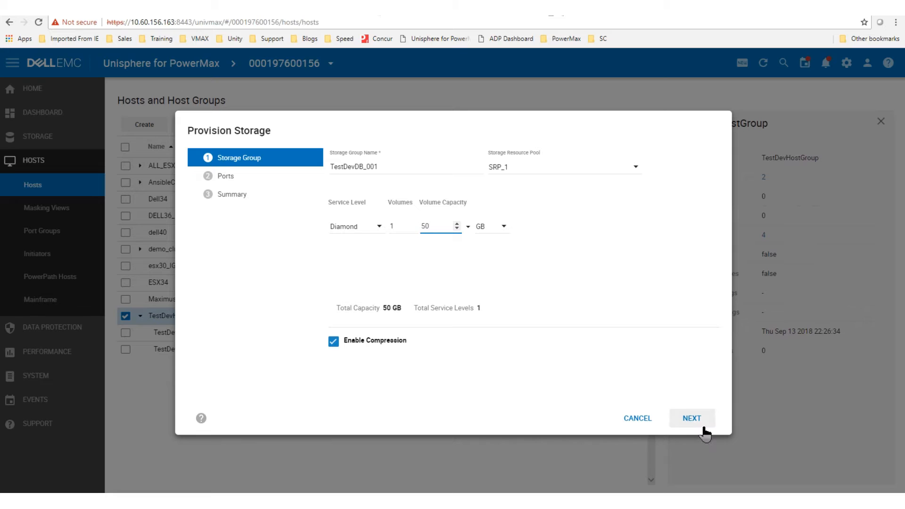
pyautogui.click(691, 418)
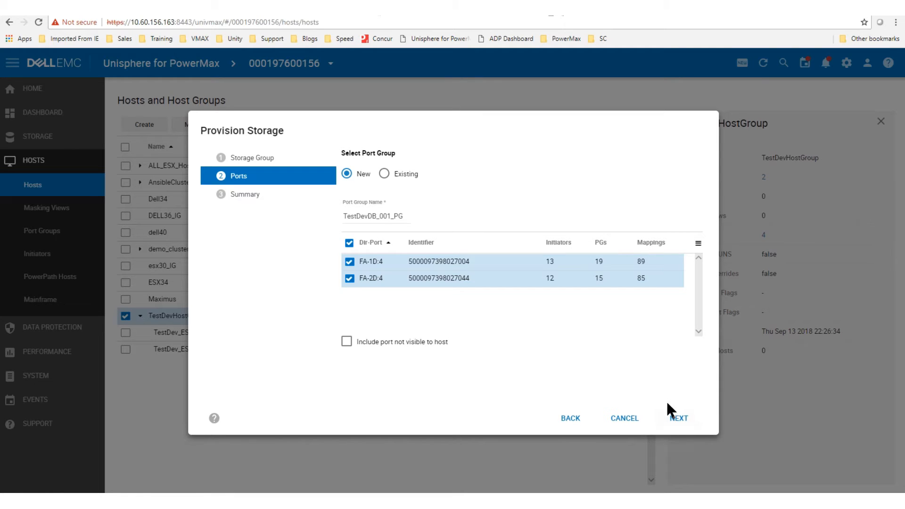
# Step: Run the TestDevDB_001 provisioning immediately, review the task log, and close the finished dialog
pyautogui.click(685, 424)
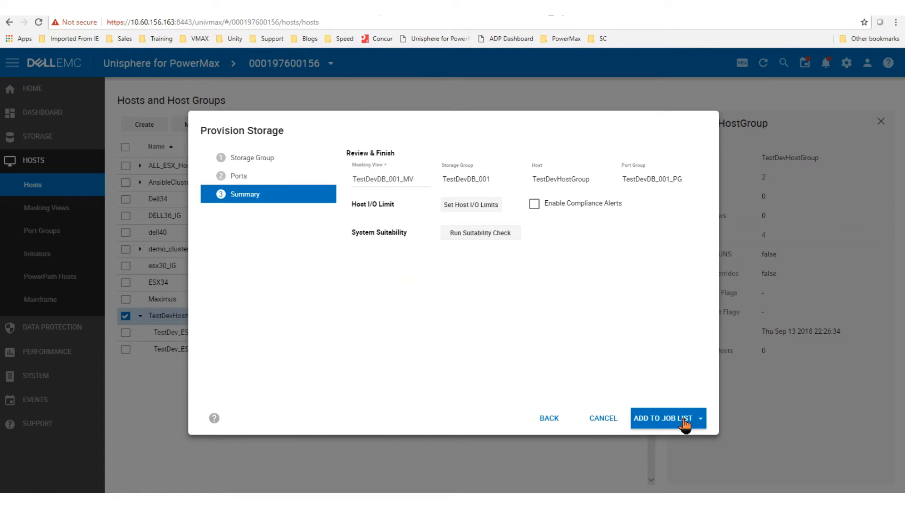
pyautogui.click(701, 419)
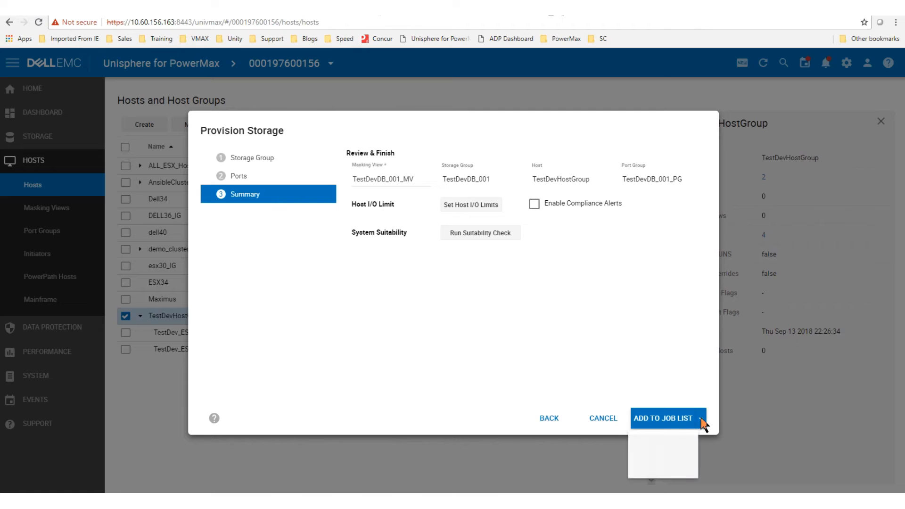
pyautogui.click(674, 448)
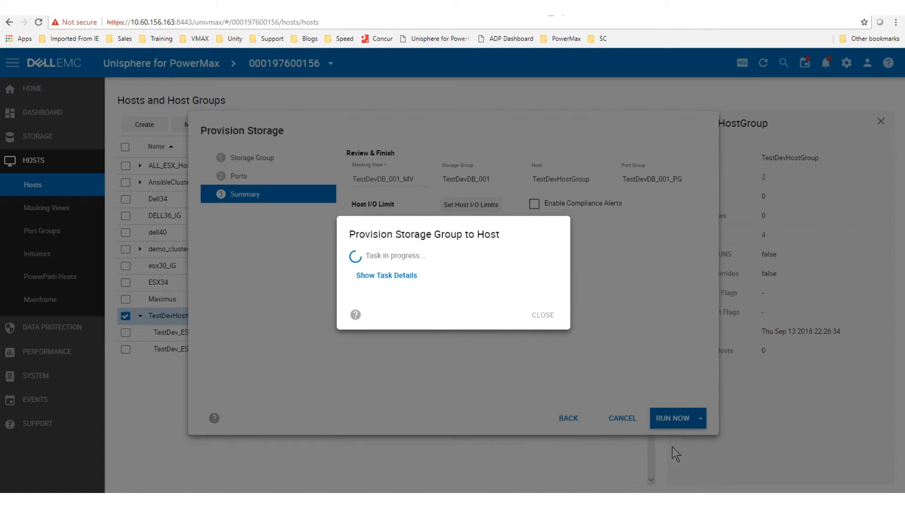
pyautogui.click(395, 278)
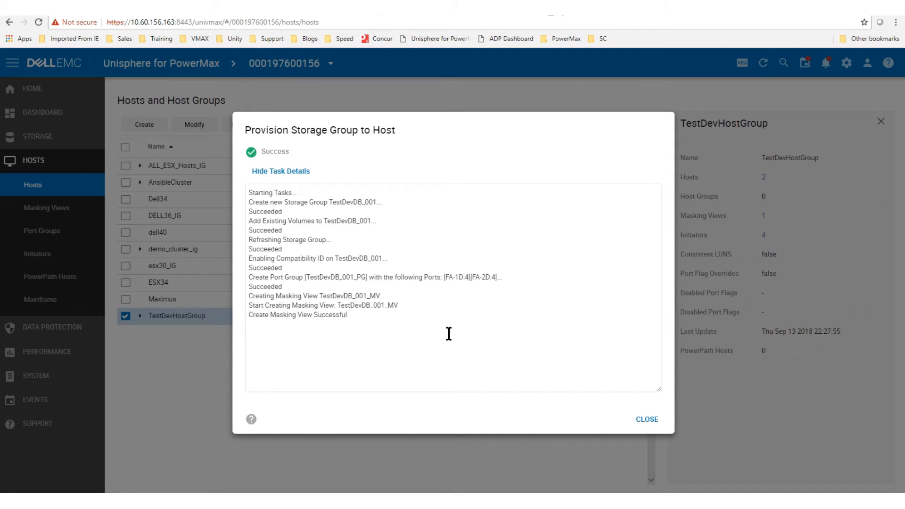
pyautogui.click(648, 424)
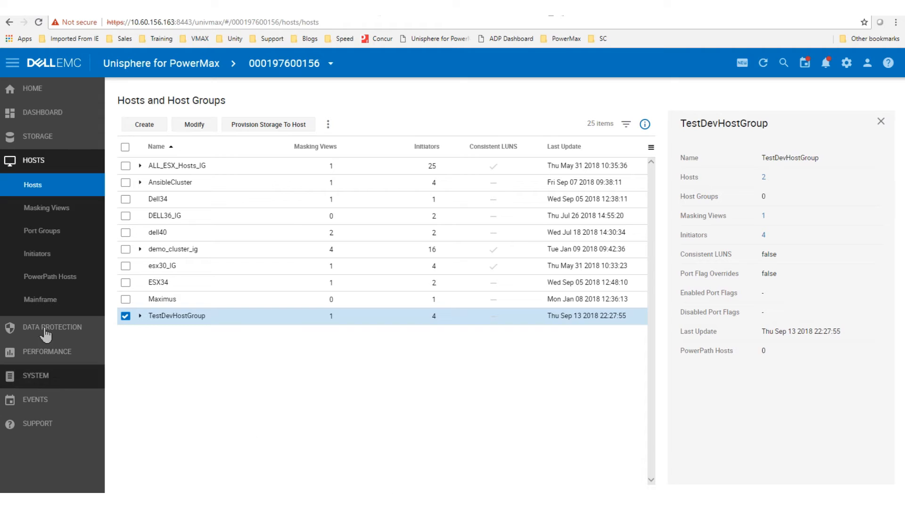
# Step: Expand TestDevHostGroup to list TestDev_ESX001 and TestDev_ESX002, each with 1 masking view and 2 initiators
pyautogui.click(140, 317)
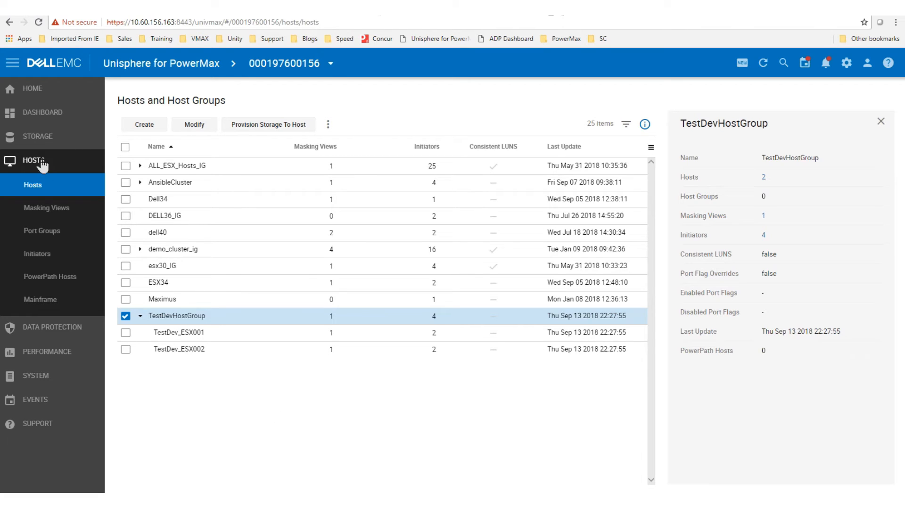
pyautogui.click(30, 142)
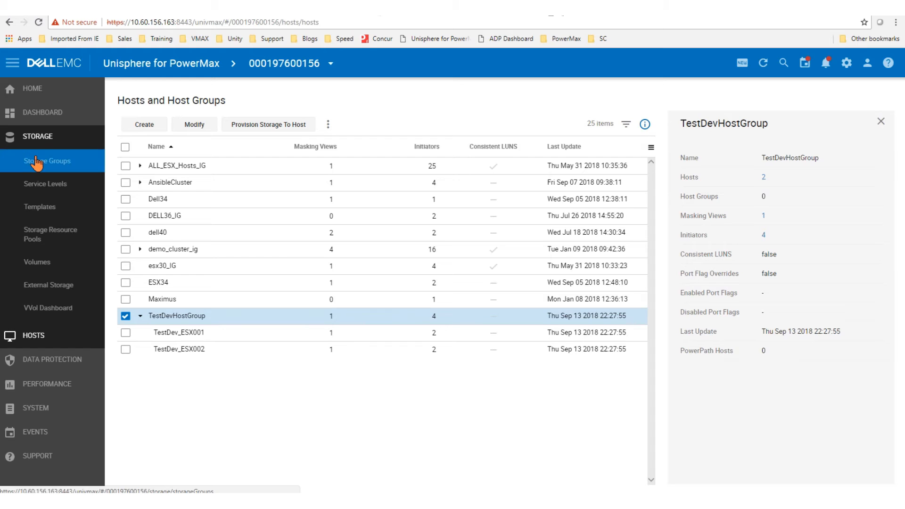
# Step: Open Storage Groups and select TestDevDB_001 to show its Diamond, SRP_1, 50 GB details
pyautogui.click(36, 162)
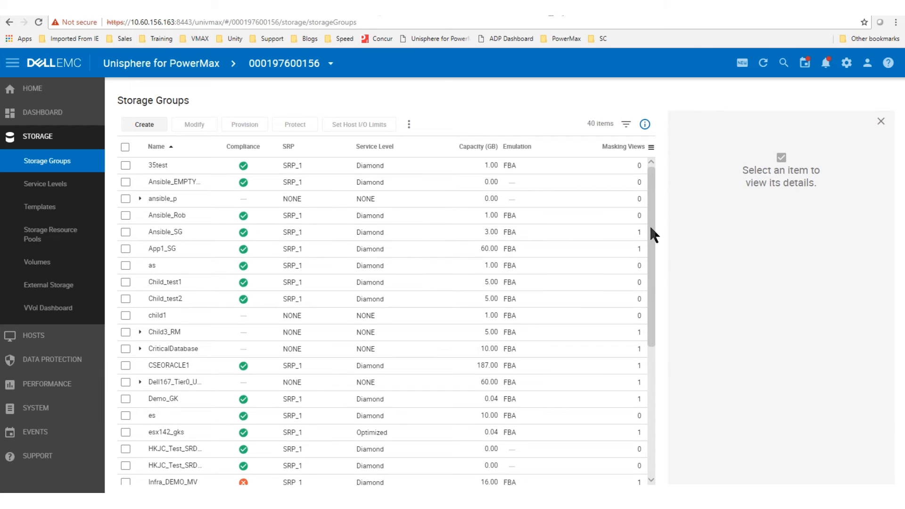
pyautogui.moveTo(650, 226); pyautogui.dragTo(649, 337)
pyautogui.scroll(-1, 278, 361)
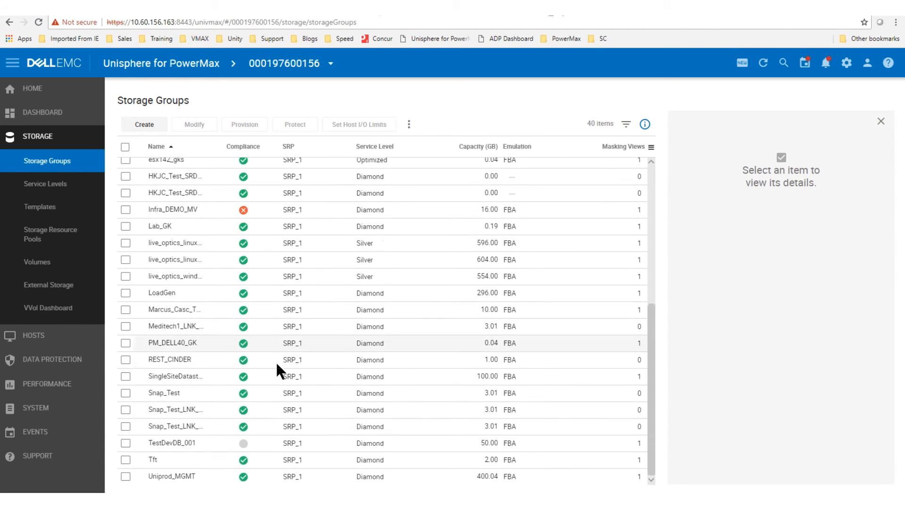
pyautogui.click(126, 443)
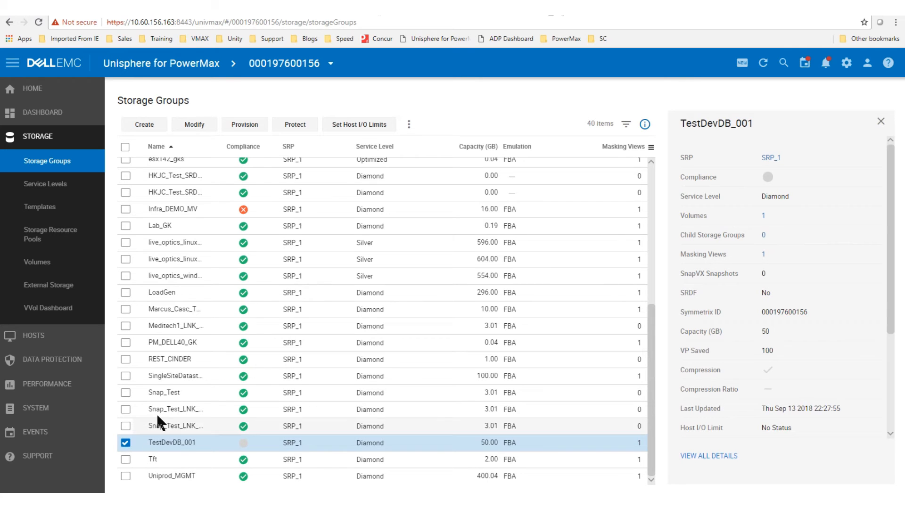
# Step: Protect TestDevDB_001 with a SnapVX snapshot named TestDevDB_Snap using Time To Live expiry
pyautogui.click(298, 124)
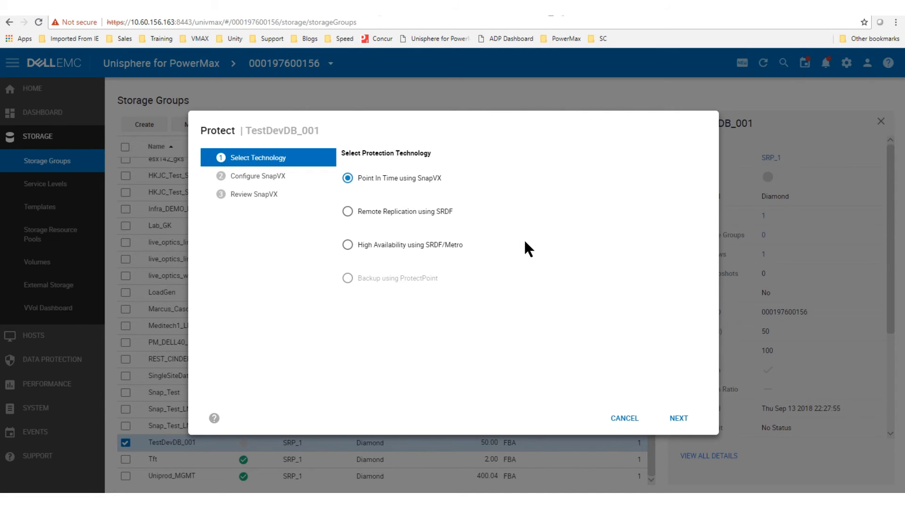
pyautogui.click(678, 419)
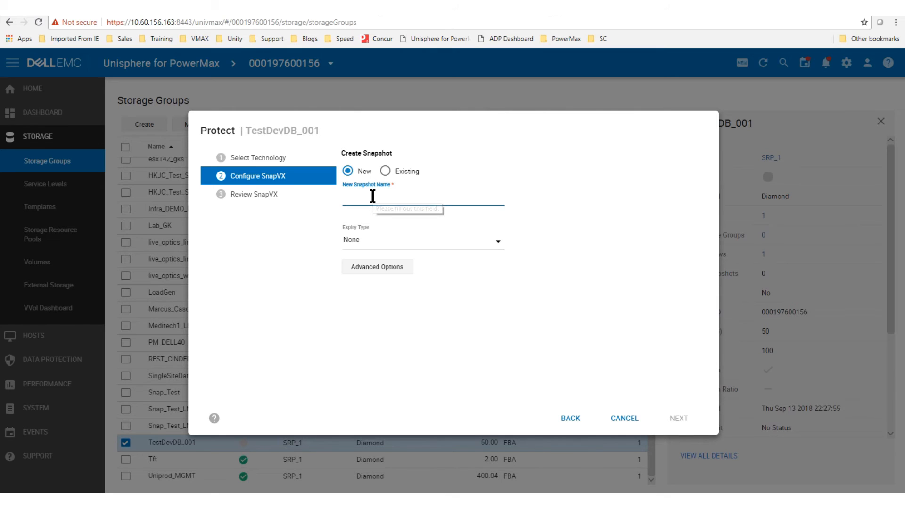
pyautogui.write('TestDevDB')
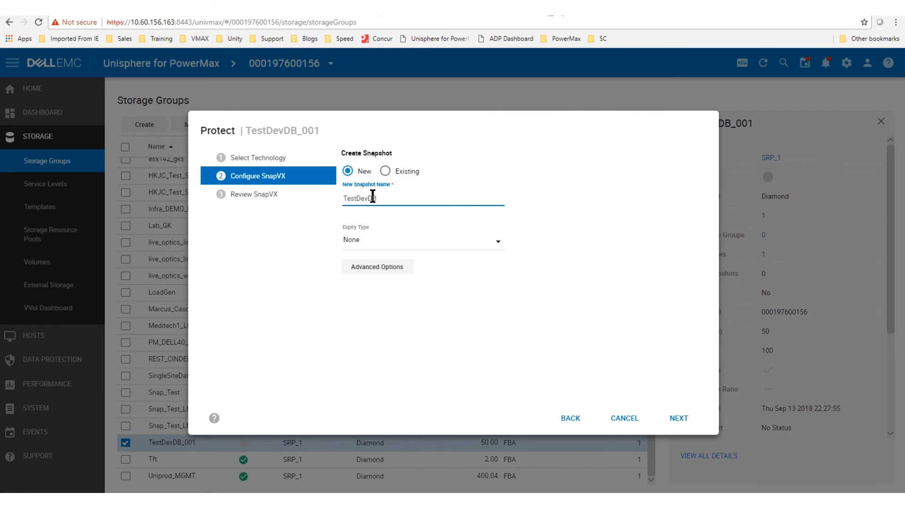
pyautogui.write('_Snap')
pyautogui.click(496, 249)
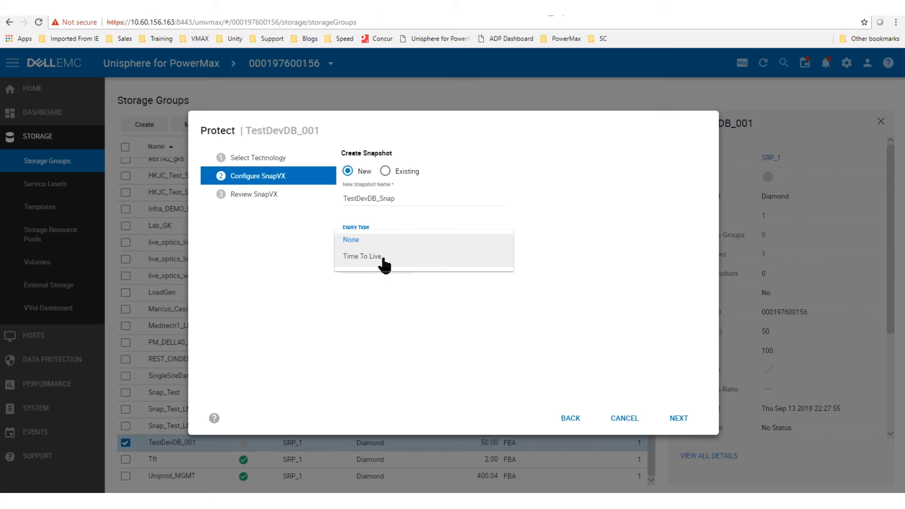
pyautogui.click(360, 260)
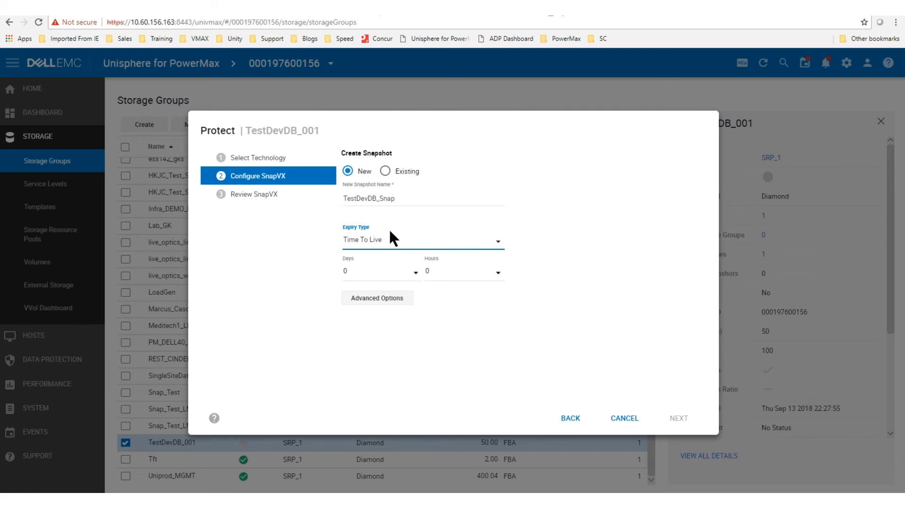
# Step: Set the snapshot's time to live to 1 day, leave advanced options unchanged, and reach the review
pyautogui.click(360, 273)
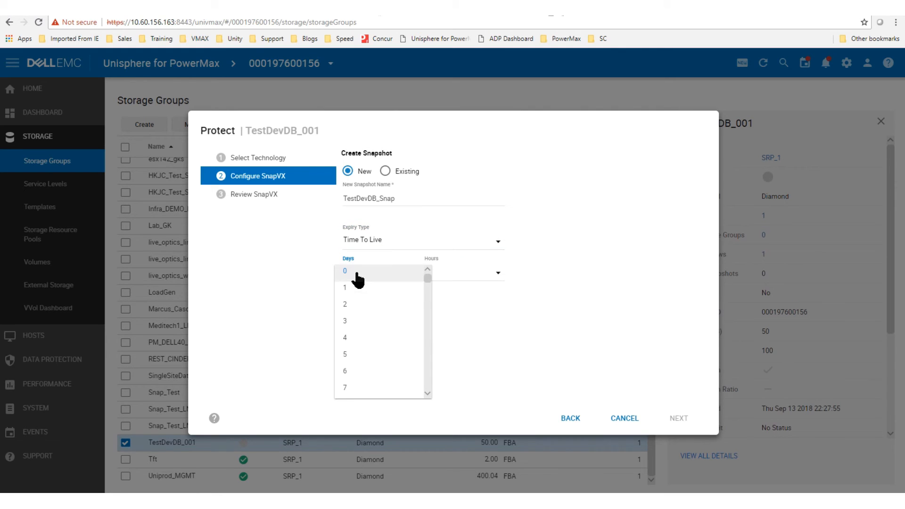
pyautogui.click(355, 293)
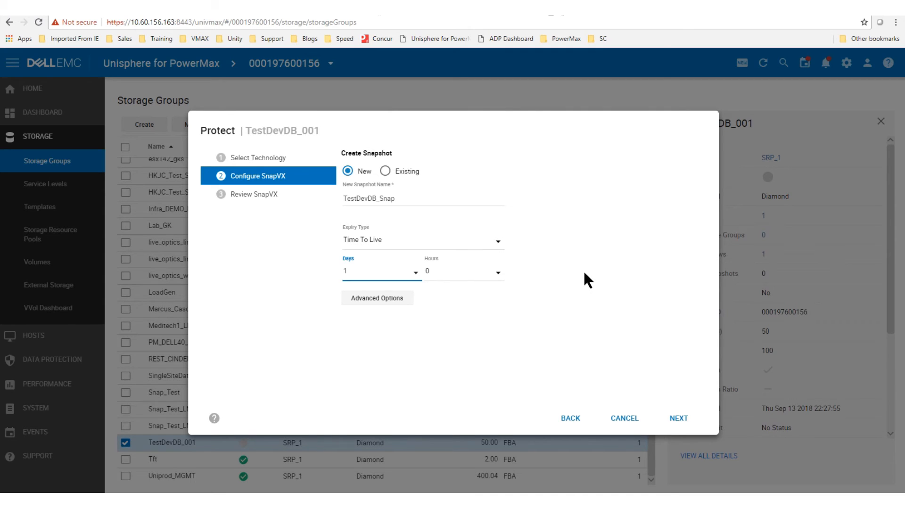
pyautogui.click(376, 299)
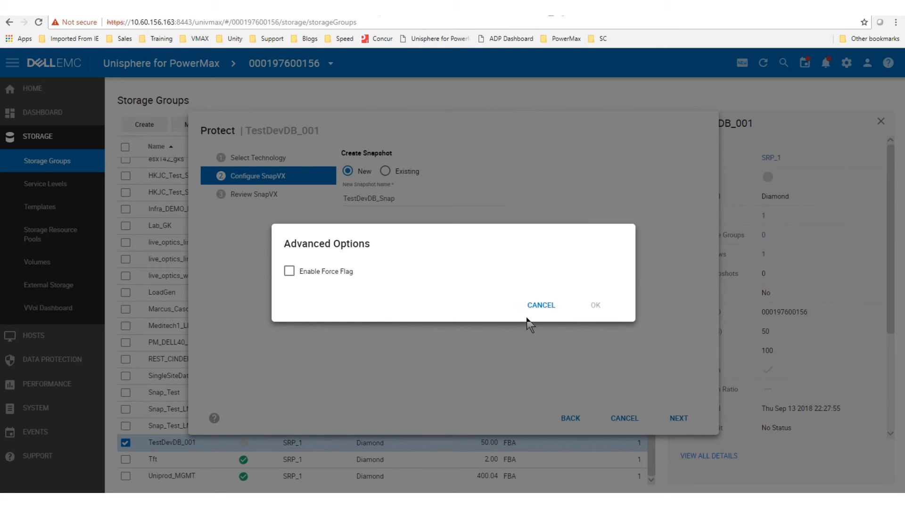
pyautogui.click(537, 306)
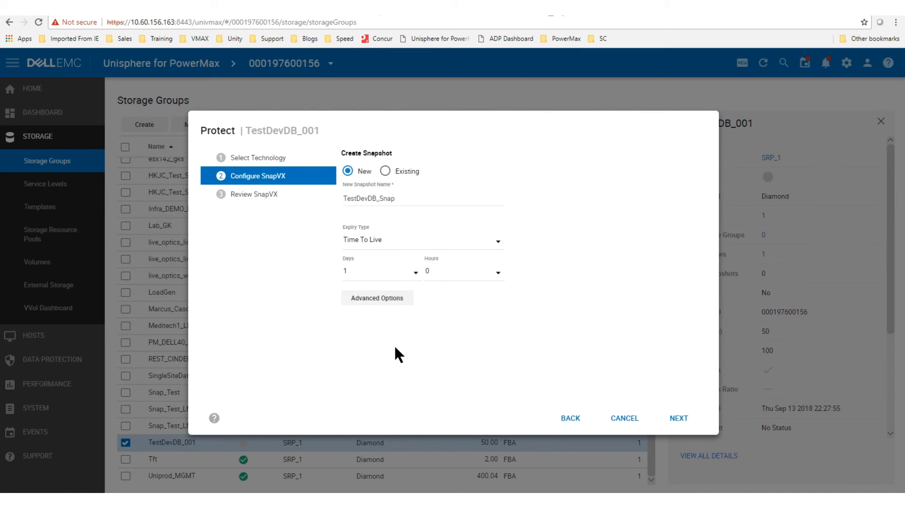
pyautogui.click(678, 421)
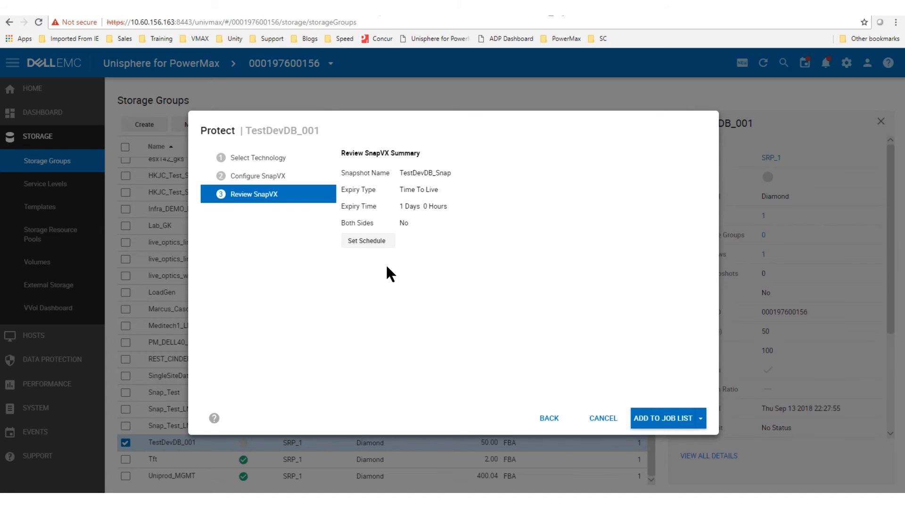
# Step: Look at the schedule options, toggling recurrence on and off, then cancel scheduling
pyautogui.click(365, 243)
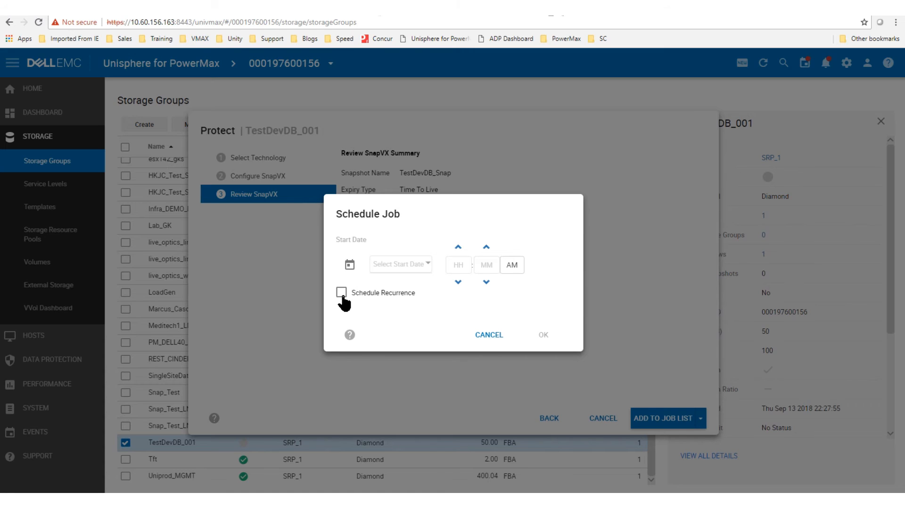
pyautogui.click(341, 293)
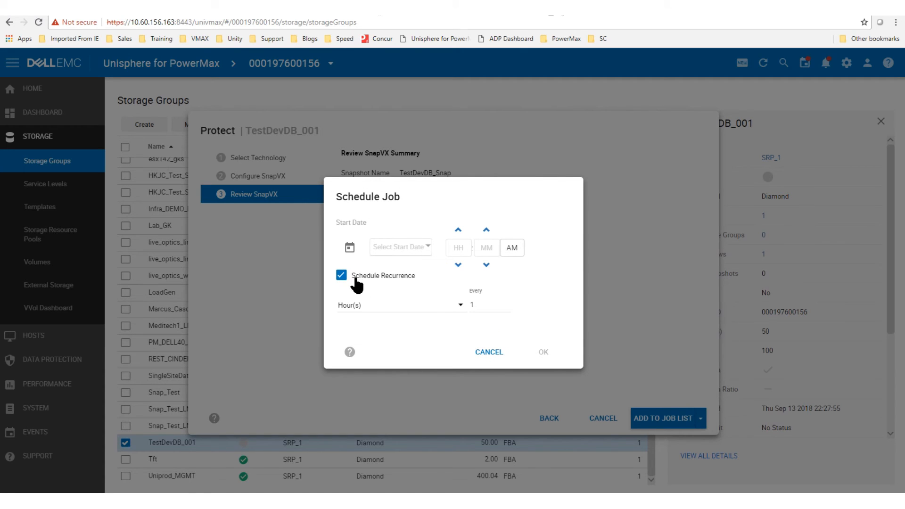
pyautogui.click(342, 276)
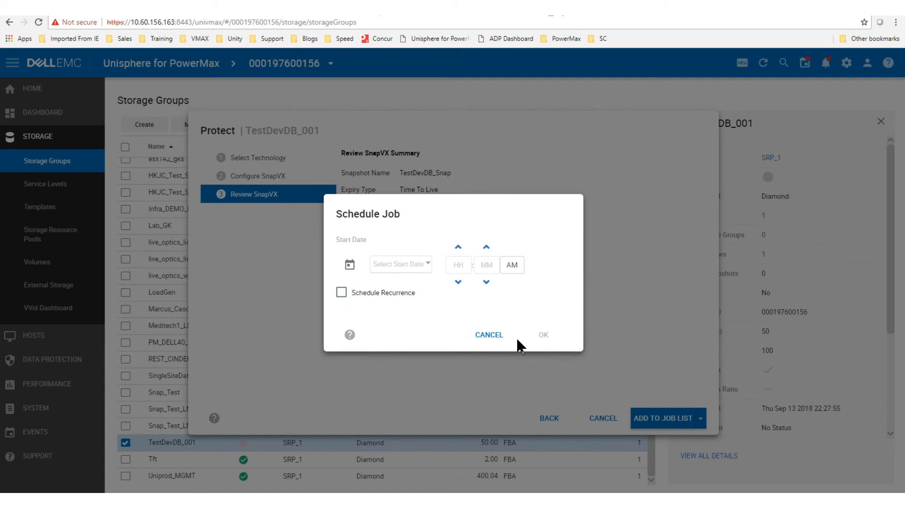
pyautogui.click(493, 336)
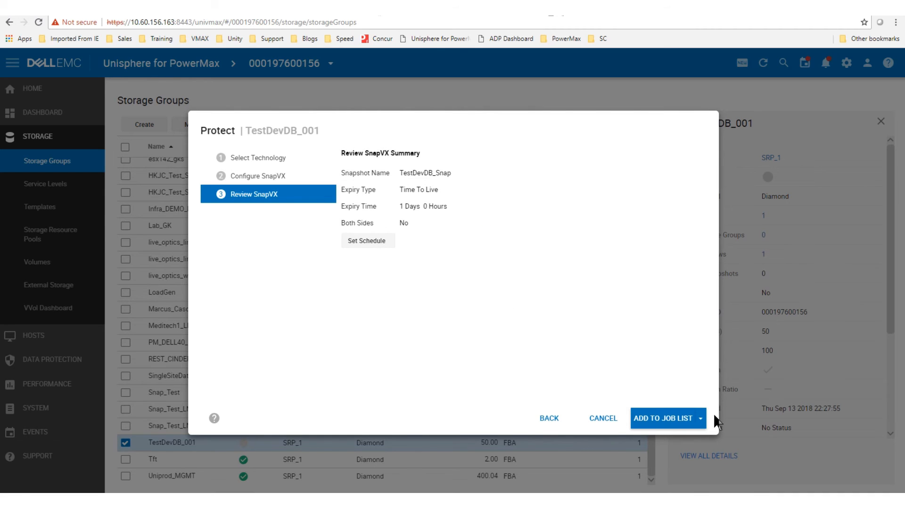
# Step: Run the TestDevDB_Snap creation now, check the task log, and close the result
pyautogui.click(702, 422)
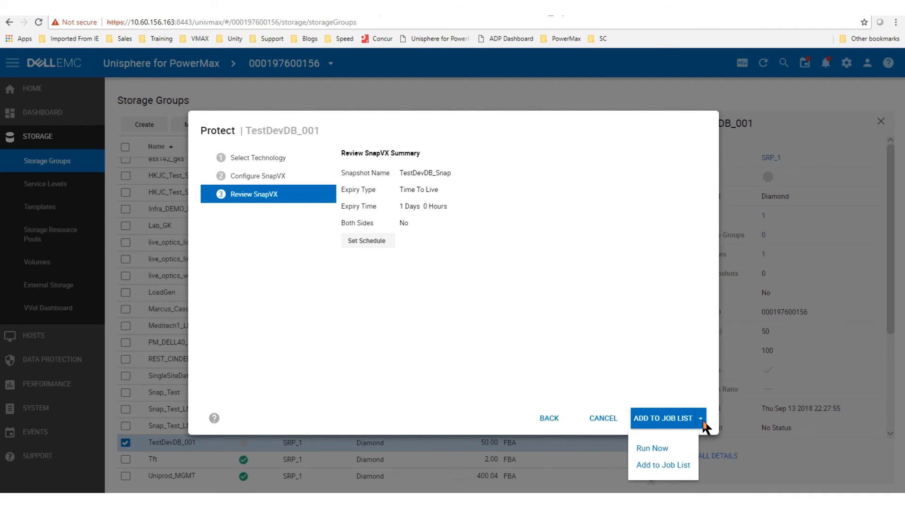
pyautogui.click(658, 449)
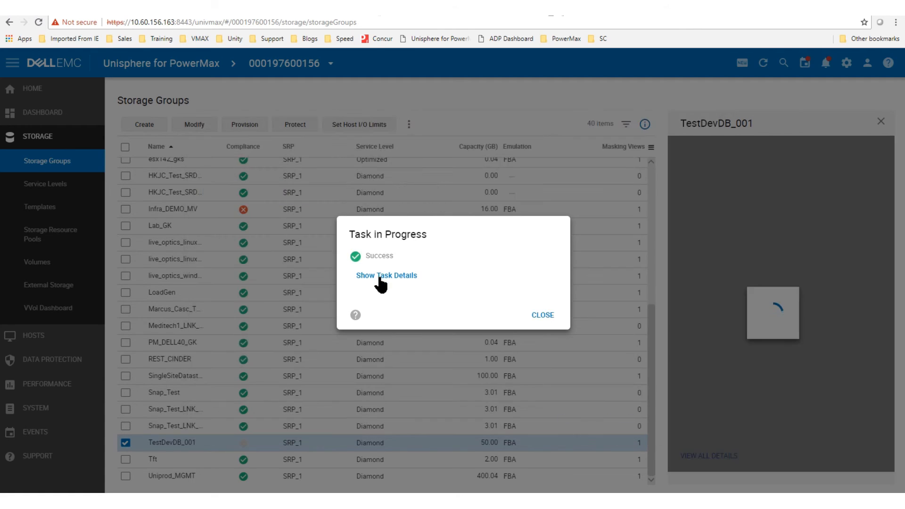
pyautogui.click(379, 275)
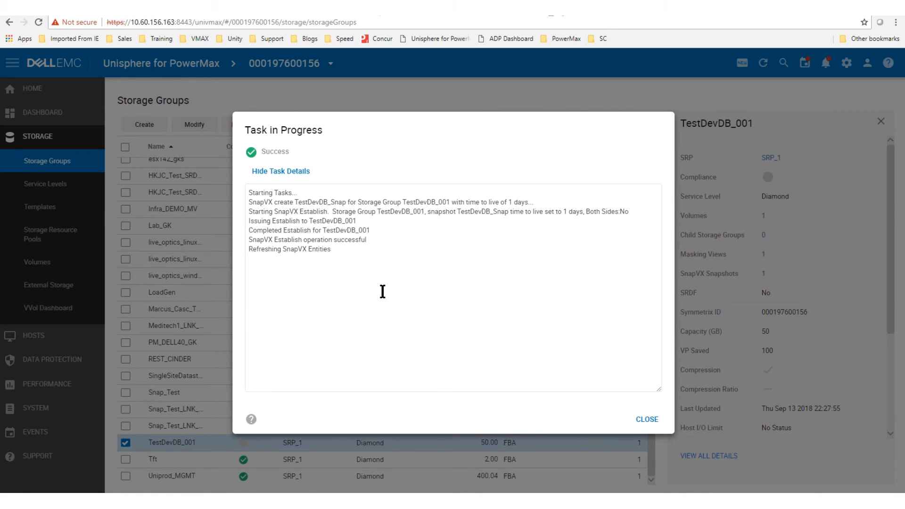
pyautogui.click(647, 420)
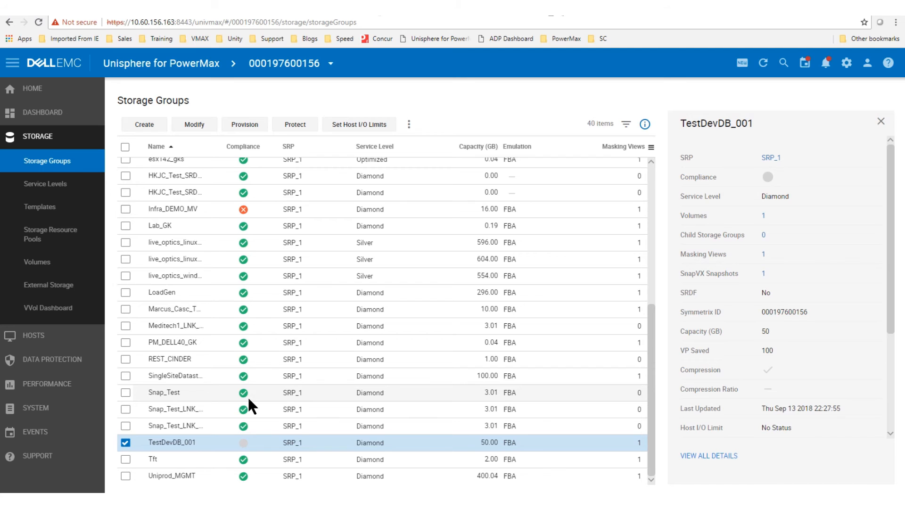
# Step: View the full job list
pyautogui.click(35, 336)
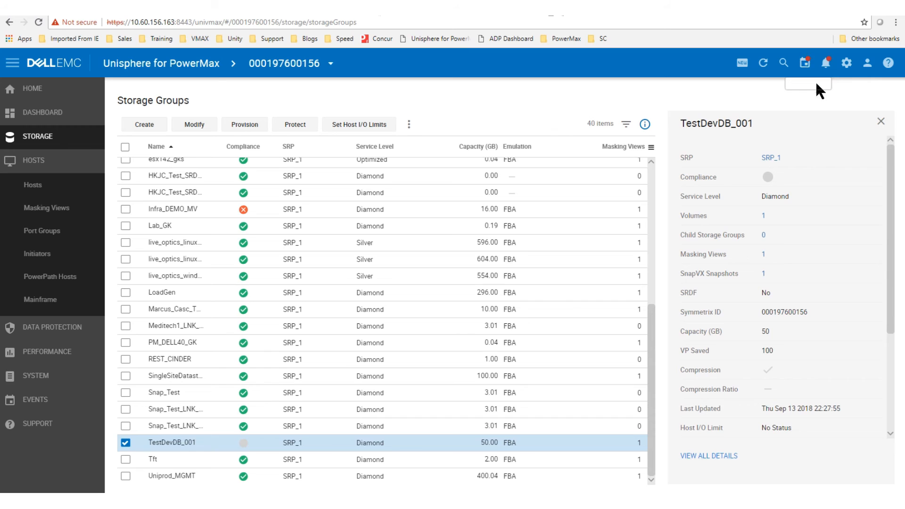
pyautogui.click(805, 65)
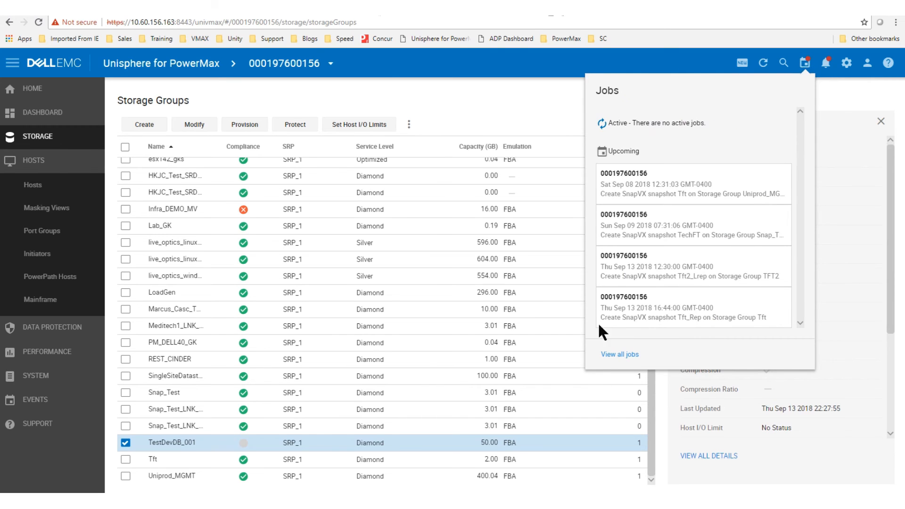
pyautogui.click(621, 354)
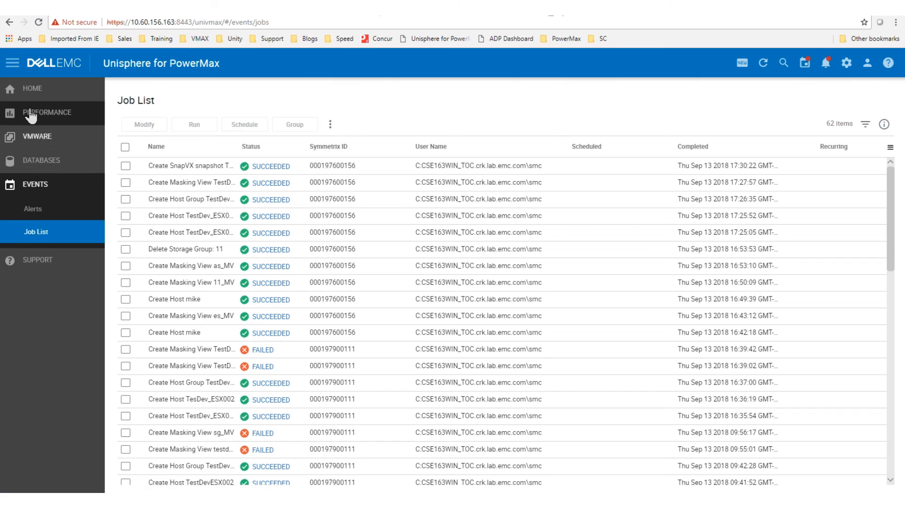
pyautogui.click(14, 91)
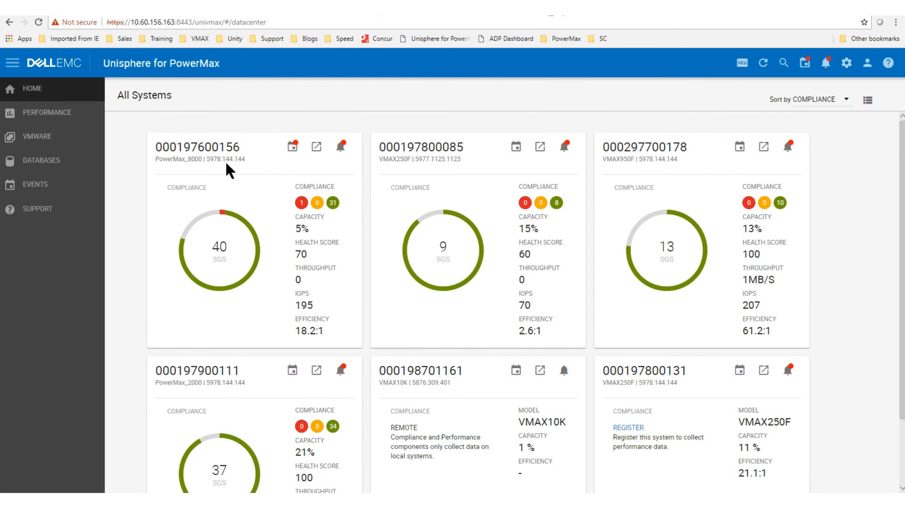
pyautogui.doubleClick(204, 148)
pyautogui.click(201, 148)
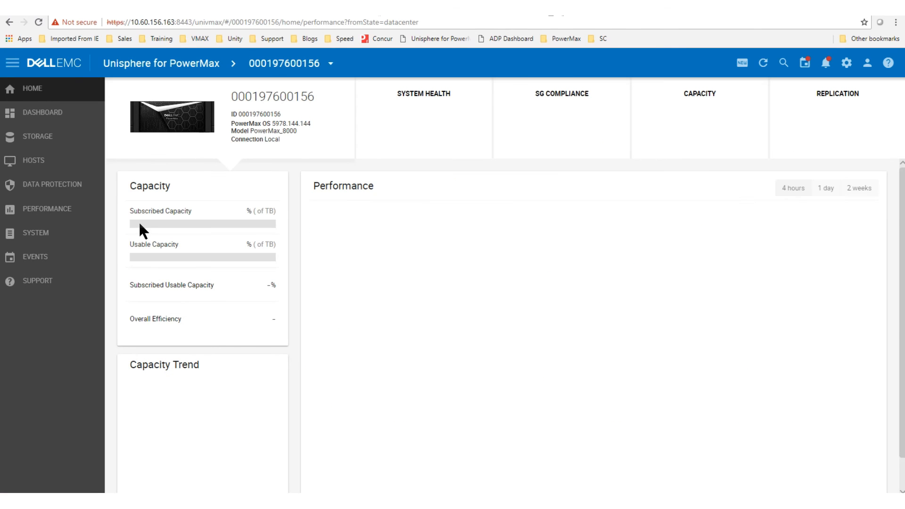
pyautogui.click(26, 165)
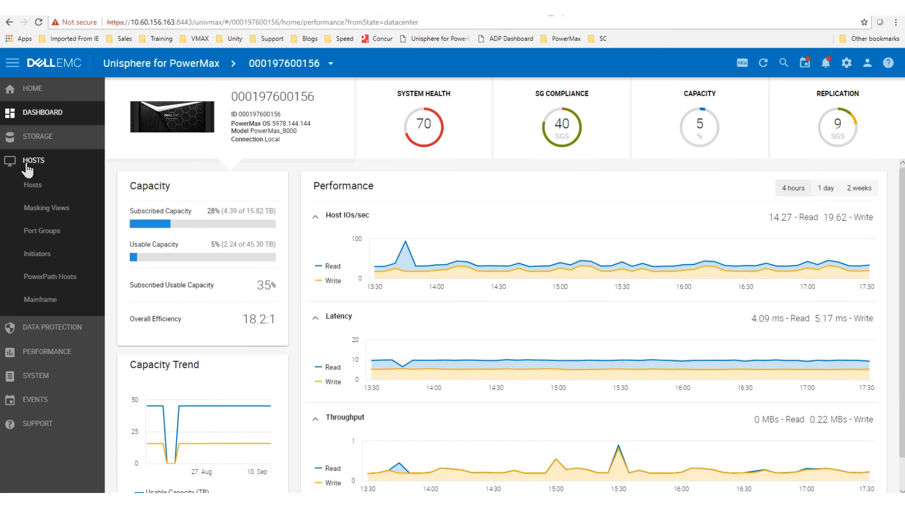
pyautogui.click(41, 193)
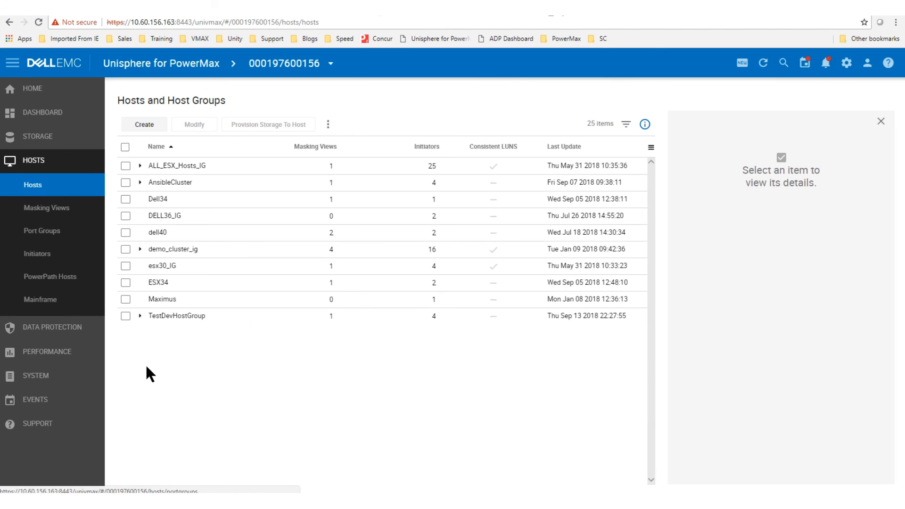
# Step: Start provisioning storage to TestDevHostGroup with a new storage group named schedulet3est
pyautogui.click(166, 315)
pyautogui.click(285, 126)
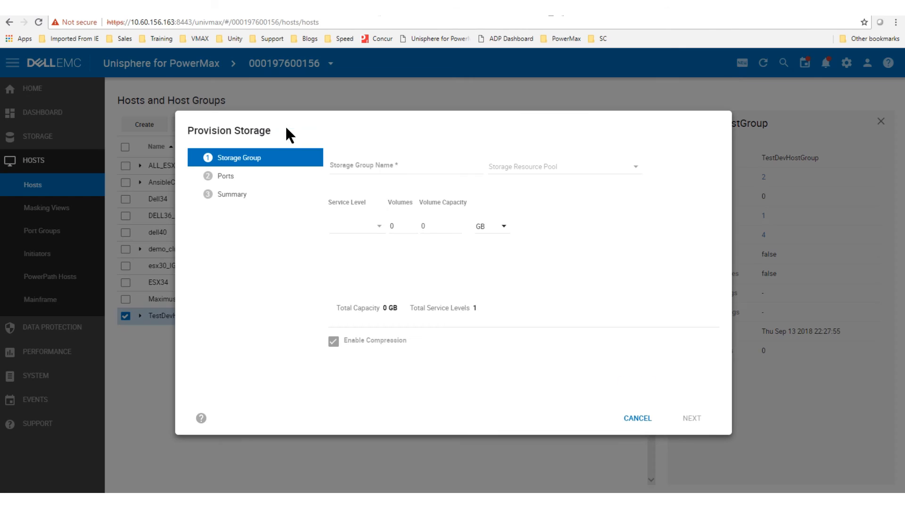
pyautogui.click(359, 166)
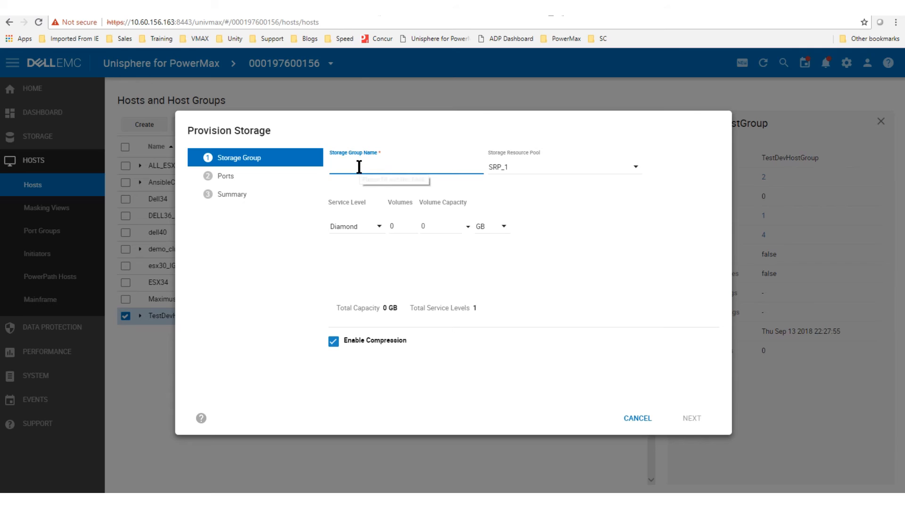
pyautogui.write('sche')
pyautogui.write('ul')
pyautogui.press('BackSpace')
pyautogui.press('BackSpace')
pyautogui.write('duletest')
# Step: Request 1 volume of 1 GB and add the provisioning job to the job list
pyautogui.doubleClick(392, 227)
pyautogui.write('1')
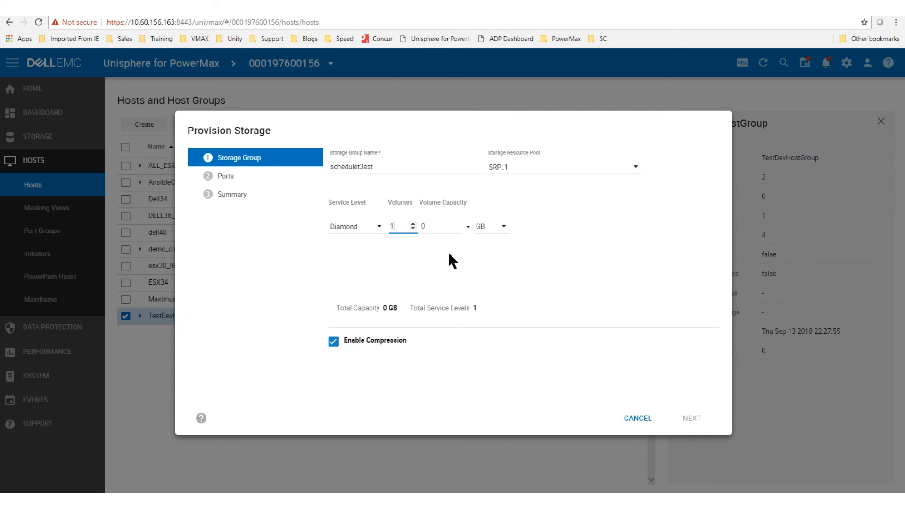
pyautogui.doubleClick(448, 226)
pyautogui.write('1')
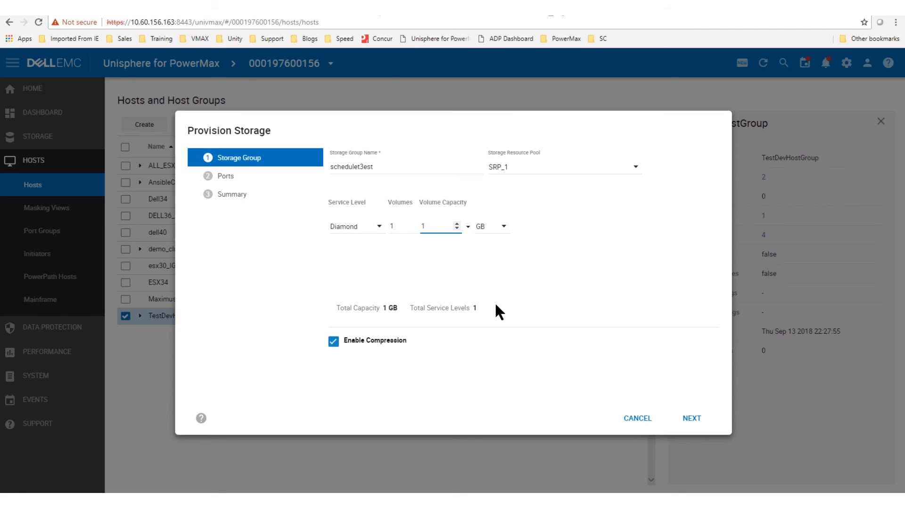
pyautogui.click(692, 418)
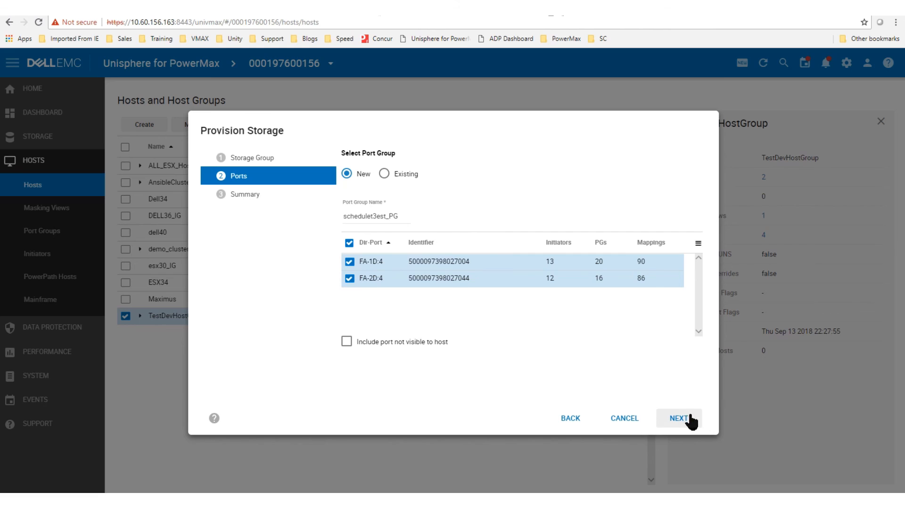
pyautogui.click(691, 419)
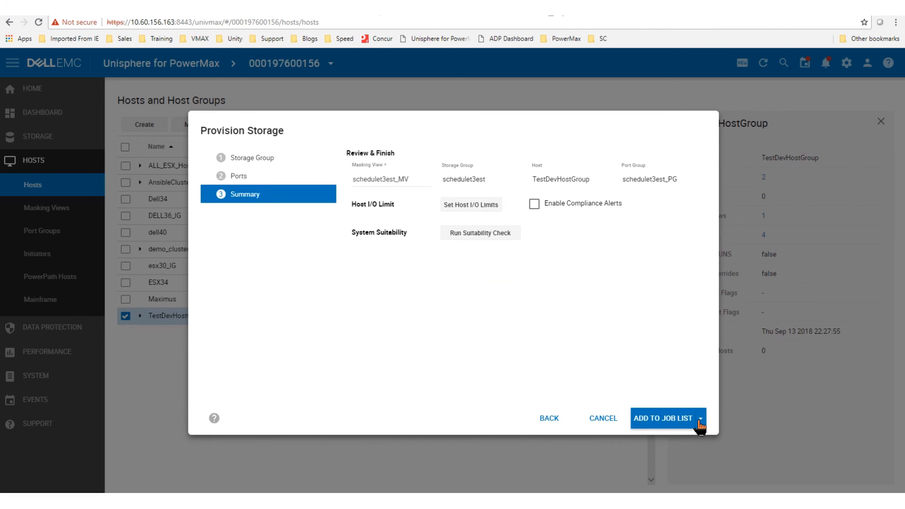
pyautogui.click(661, 418)
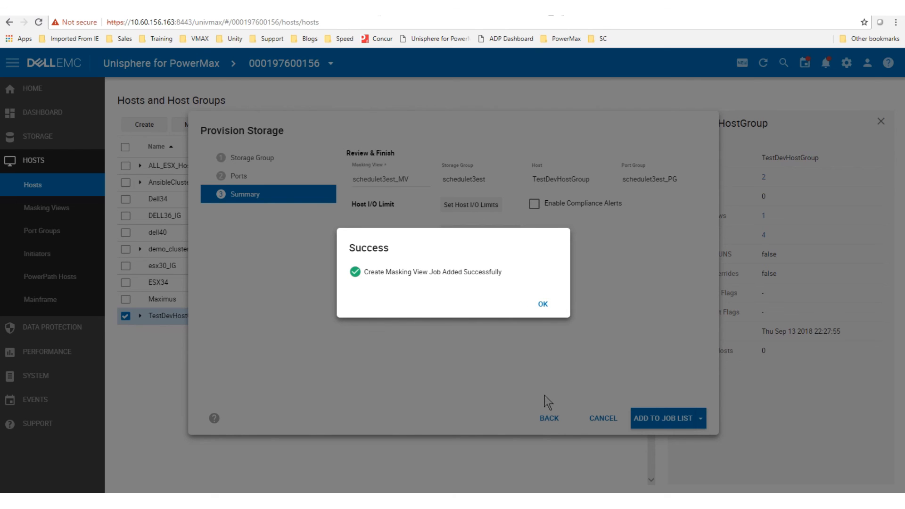
pyautogui.click(541, 306)
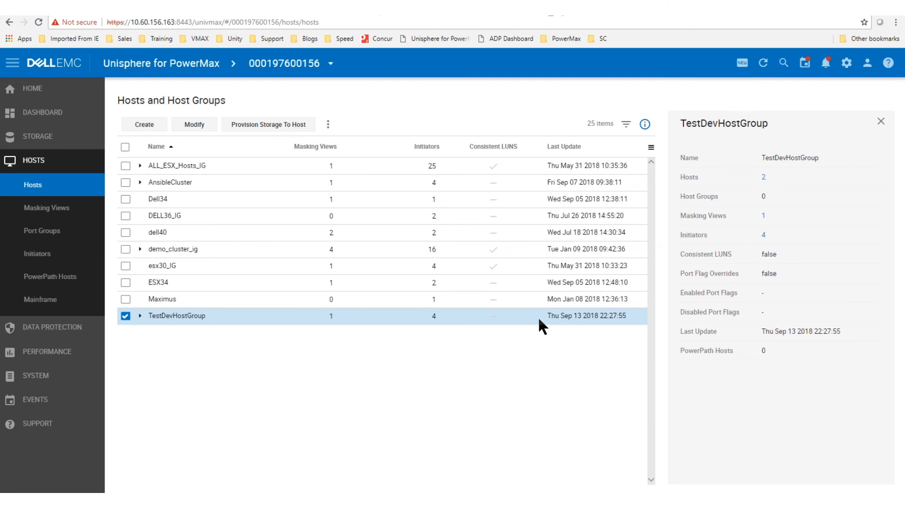
# Step: Open the full Job List and select the unscheduled masking-view job
pyautogui.click(805, 64)
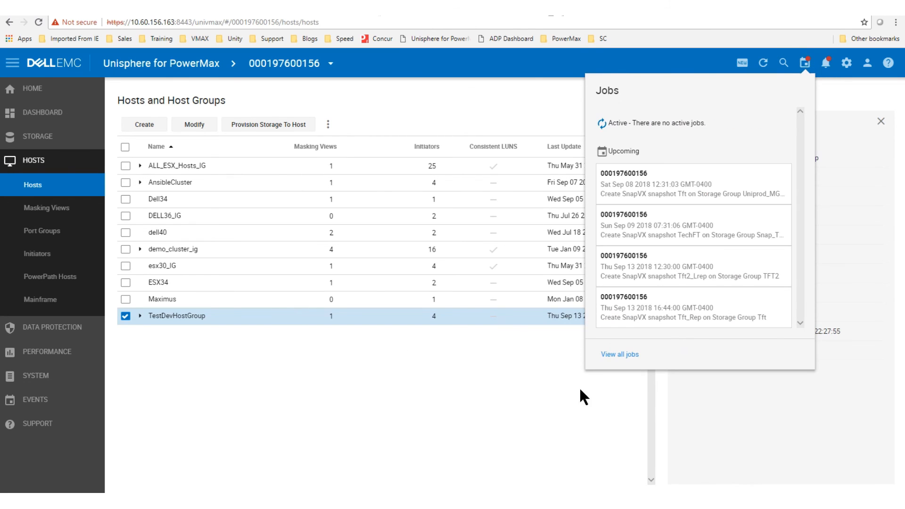
pyautogui.click(621, 354)
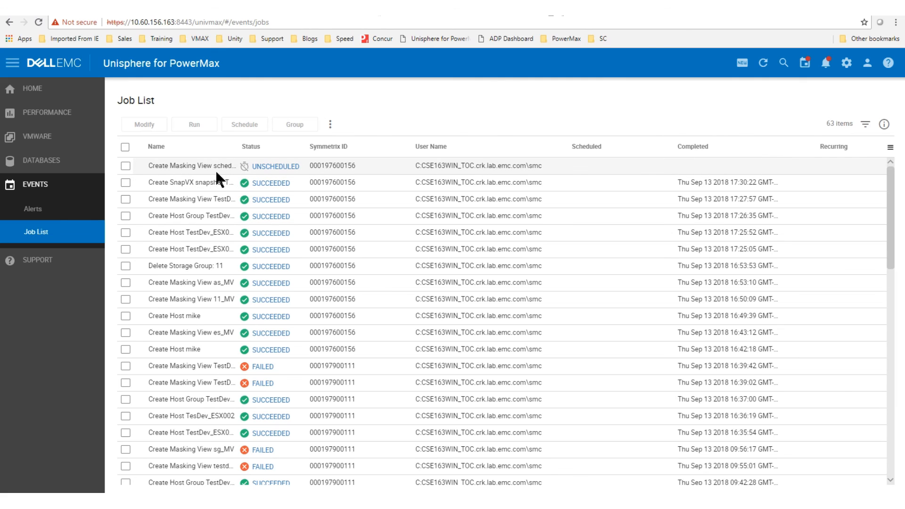
pyautogui.click(182, 165)
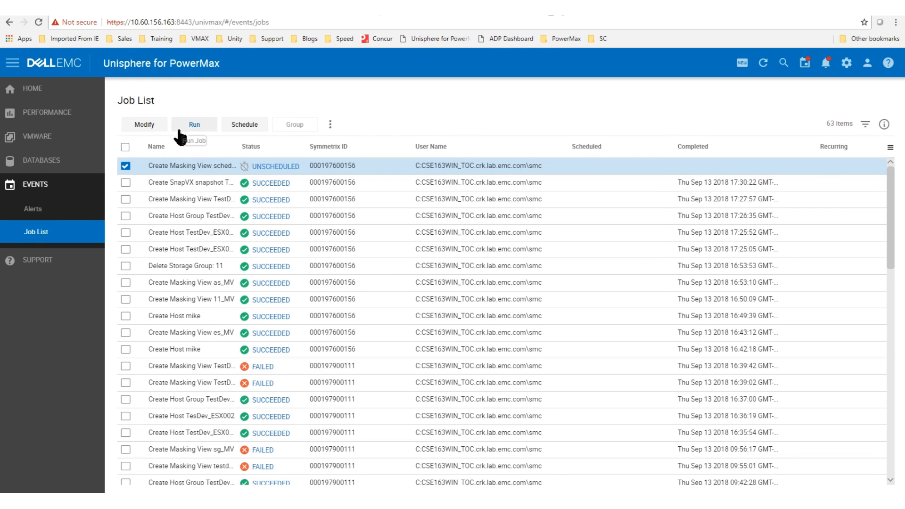
# Step: Try scheduling the job, dismiss the past-start-time error, and choose Run instead
pyautogui.click(243, 124)
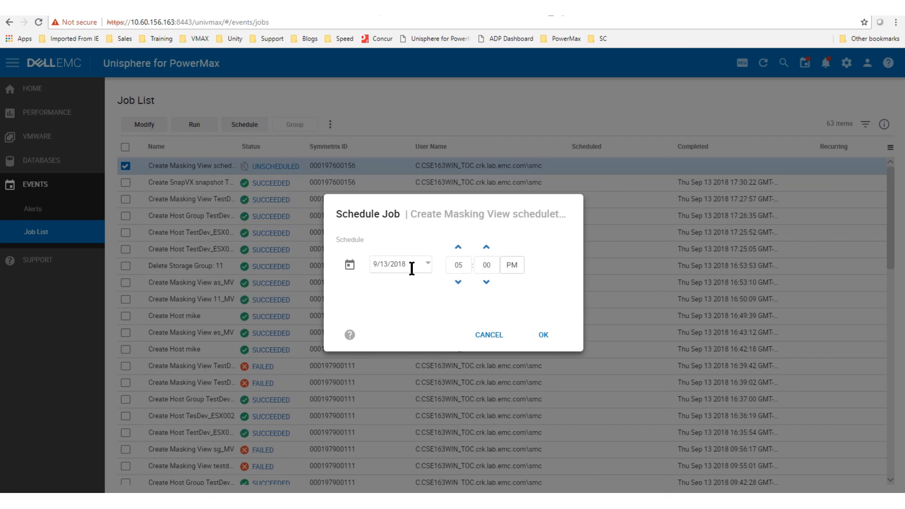
pyautogui.click(542, 335)
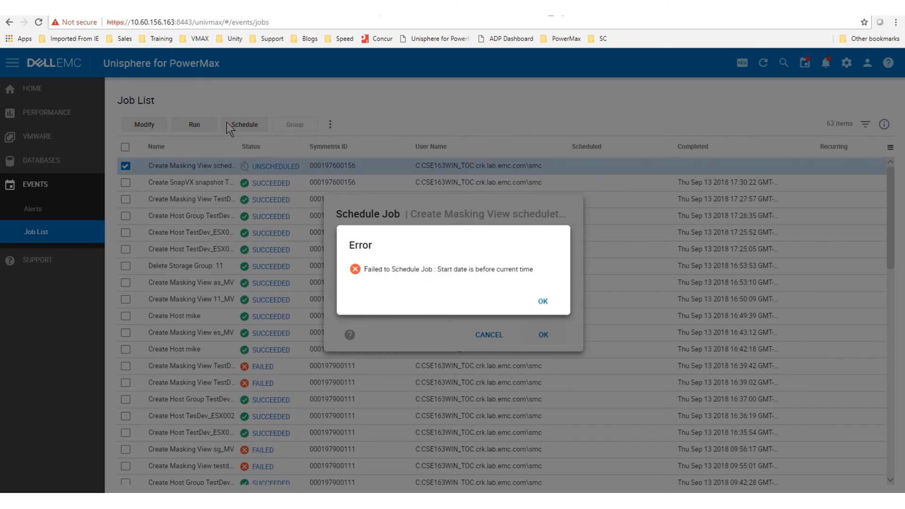
pyautogui.click(542, 304)
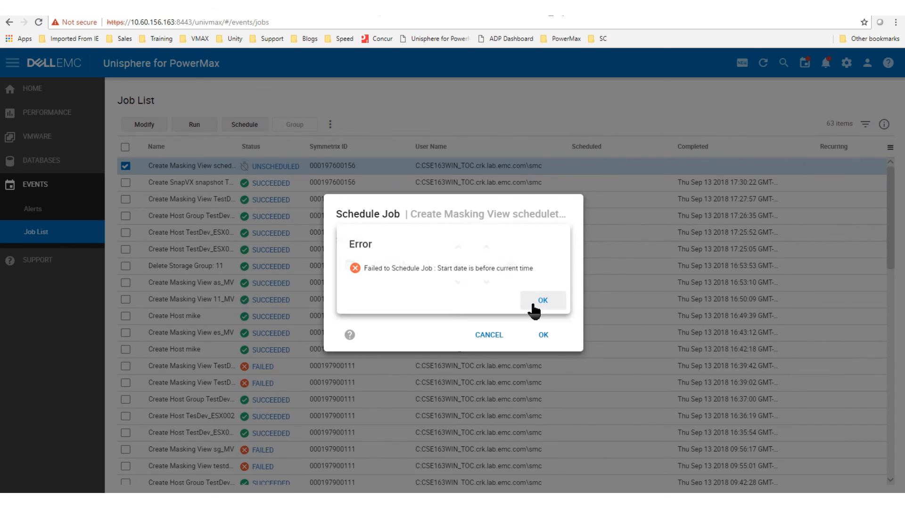
pyautogui.click(489, 336)
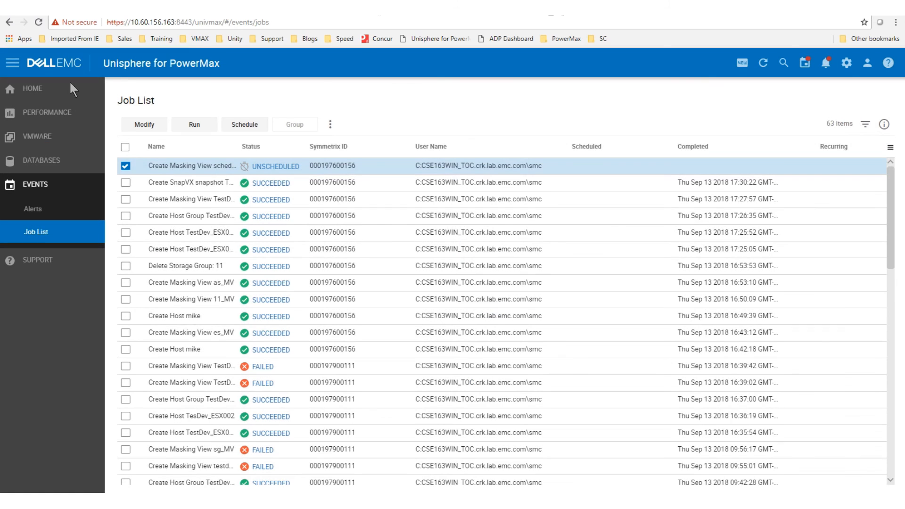
pyautogui.click(191, 126)
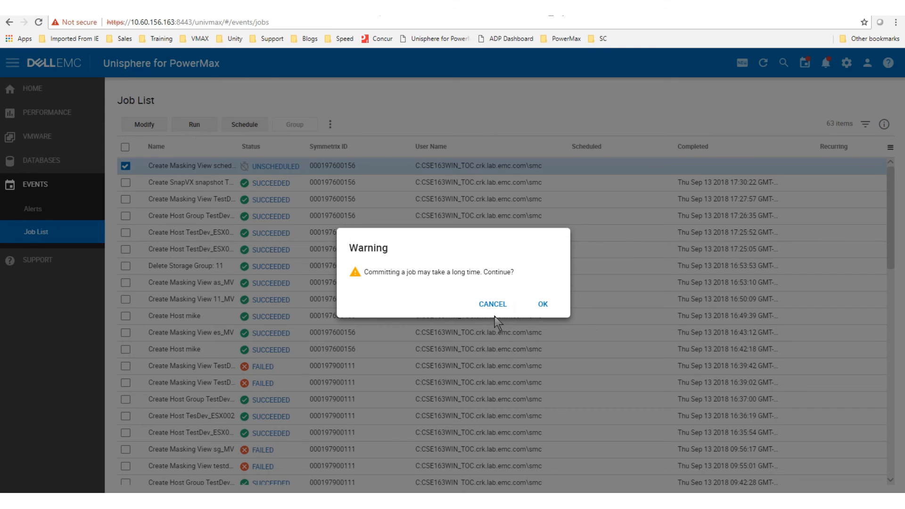
# Step: Confirm running the schedulet3est job, watch it reach SUCCEEDED, and return to All Systems
pyautogui.click(542, 303)
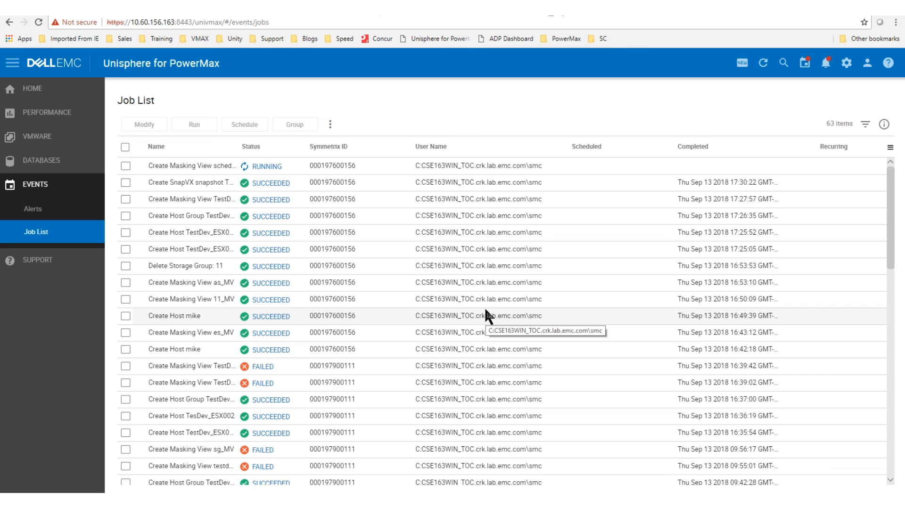
pyautogui.click(213, 168)
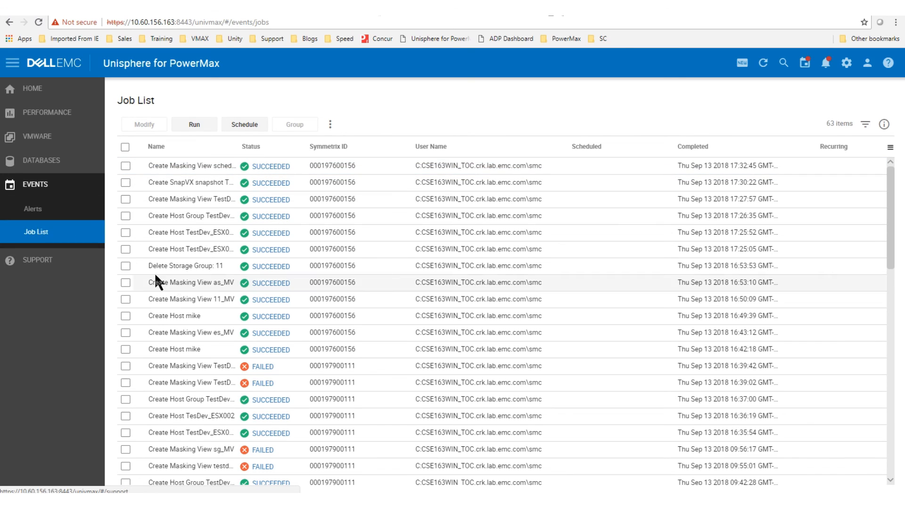
pyautogui.click(35, 96)
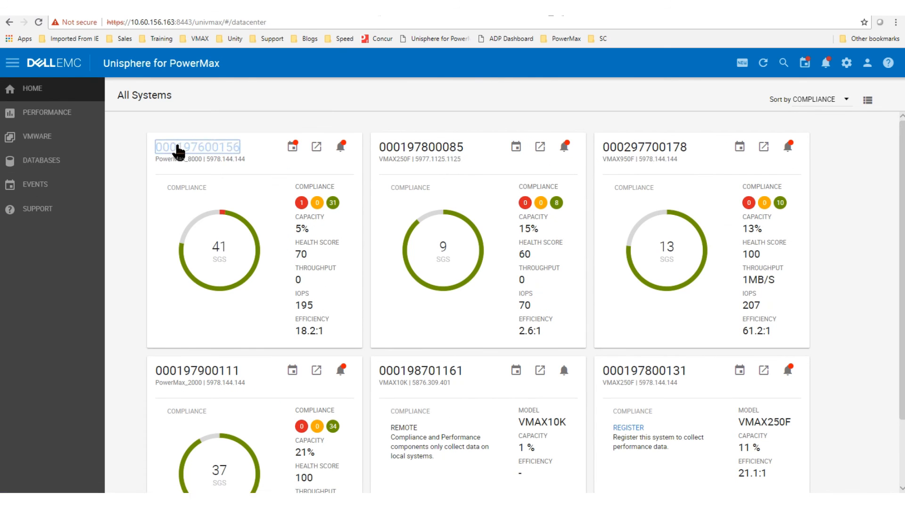
pyautogui.click(177, 147)
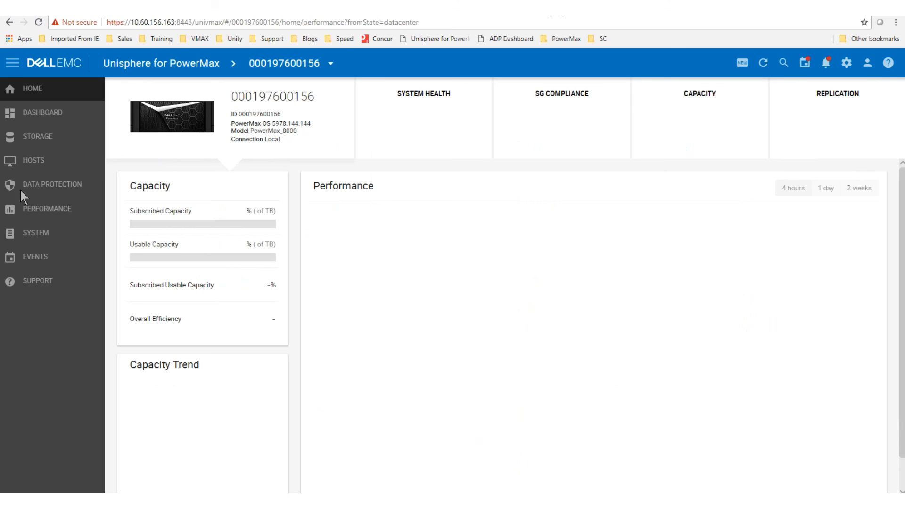
pyautogui.click(21, 161)
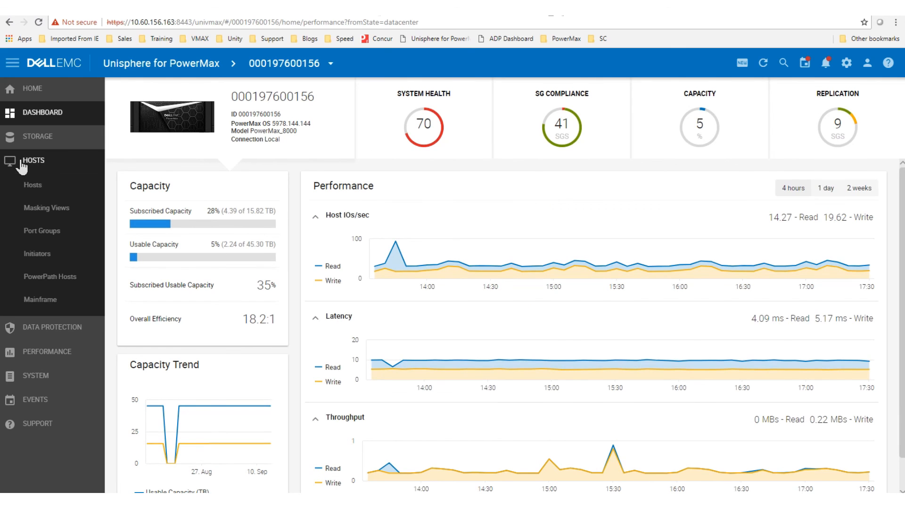
pyautogui.click(33, 191)
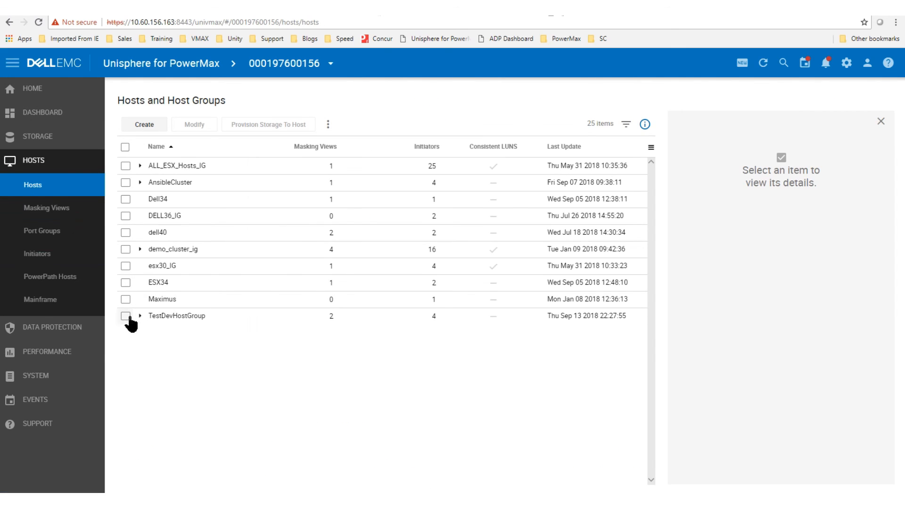
pyautogui.click(126, 316)
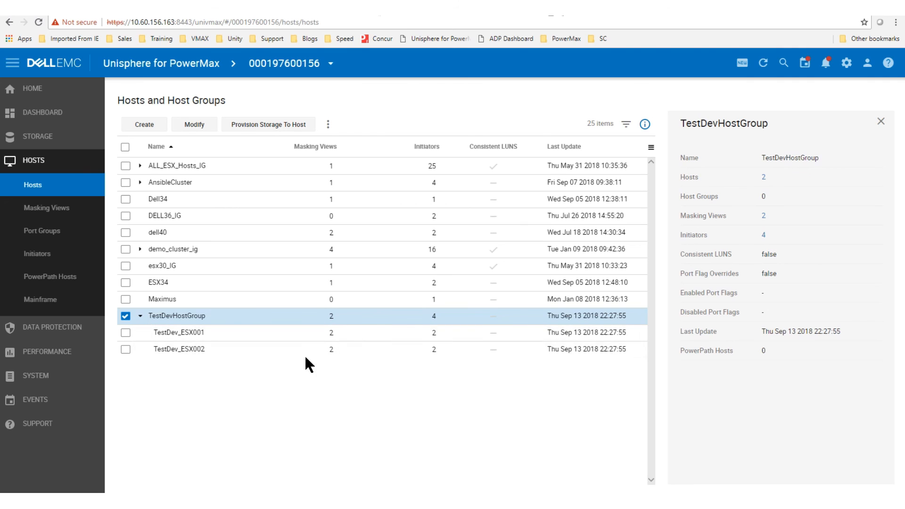